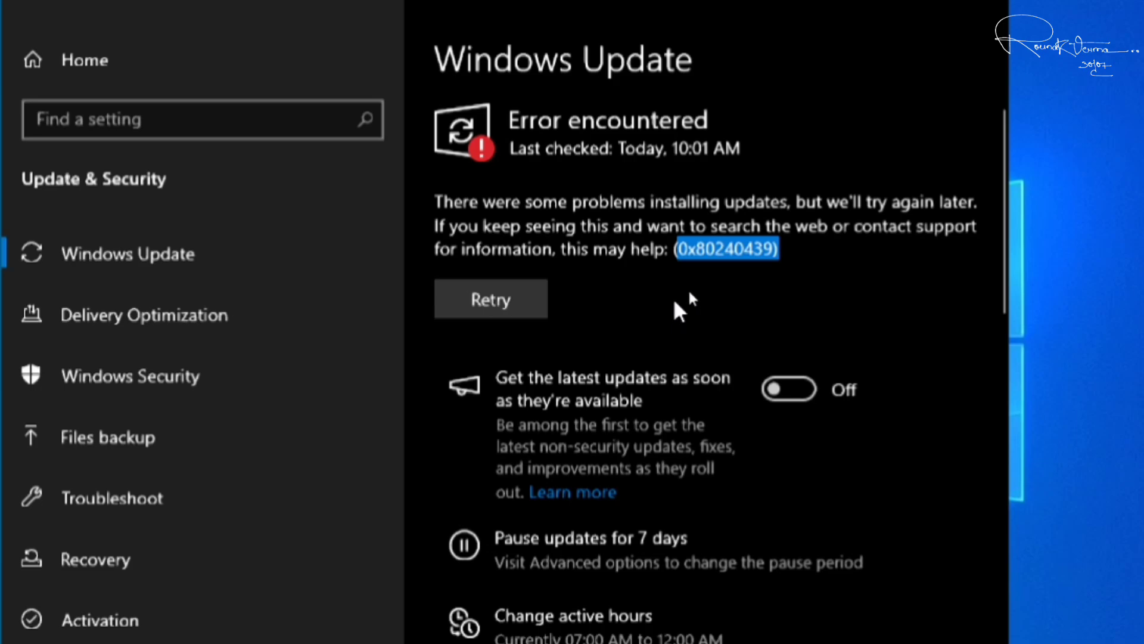
Retry the failed Windows Update check, then close the Settings window.
click(671, 302)
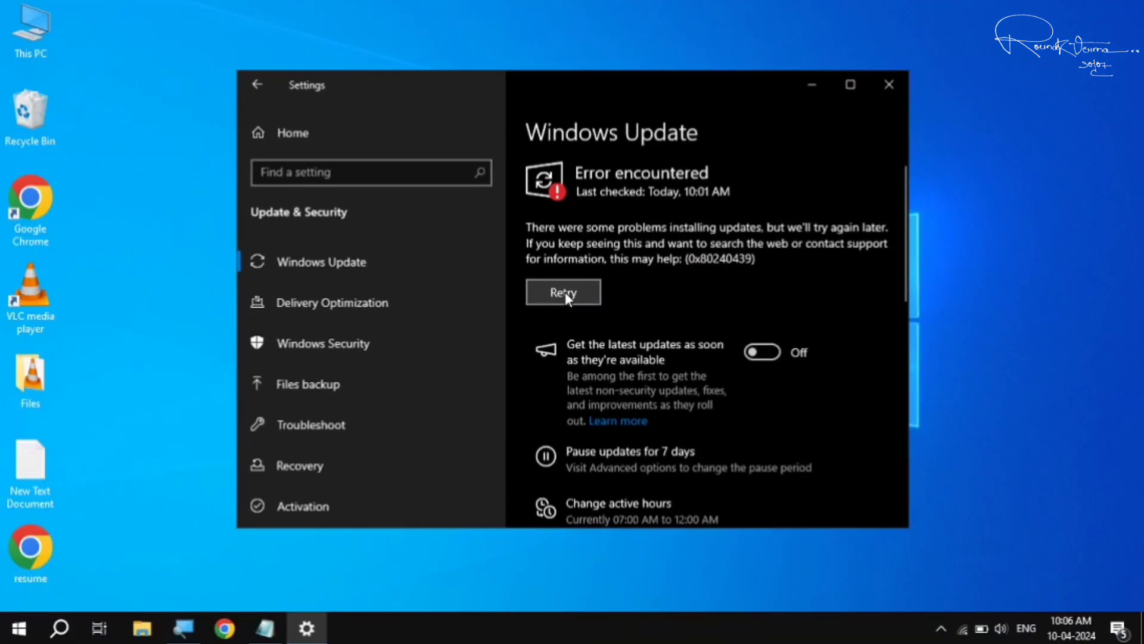
click(491, 300)
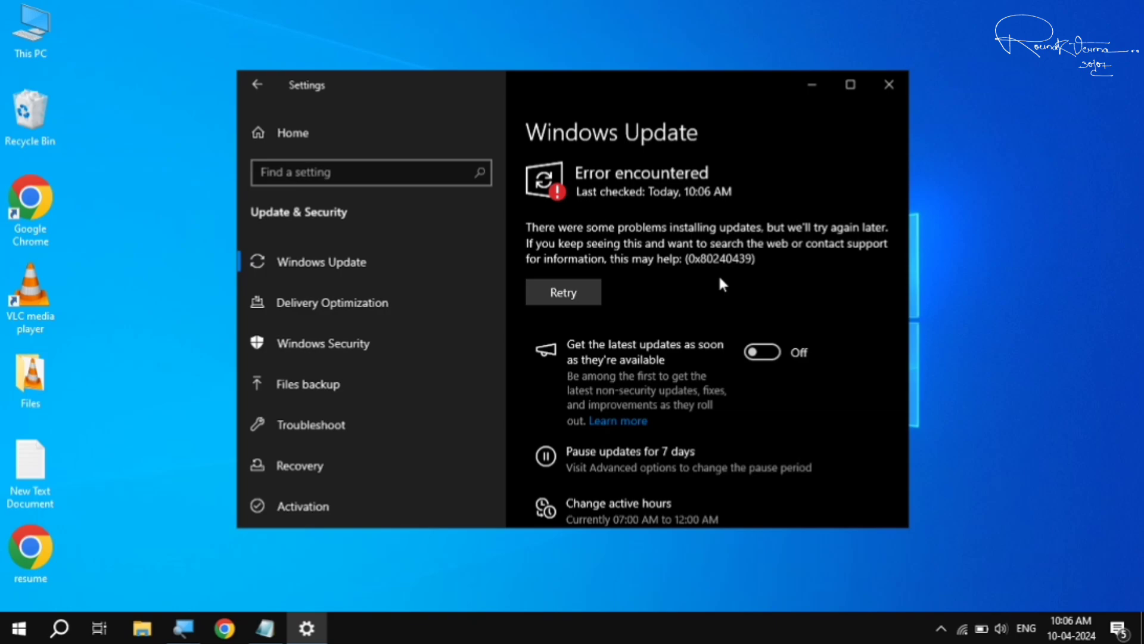
click(896, 90)
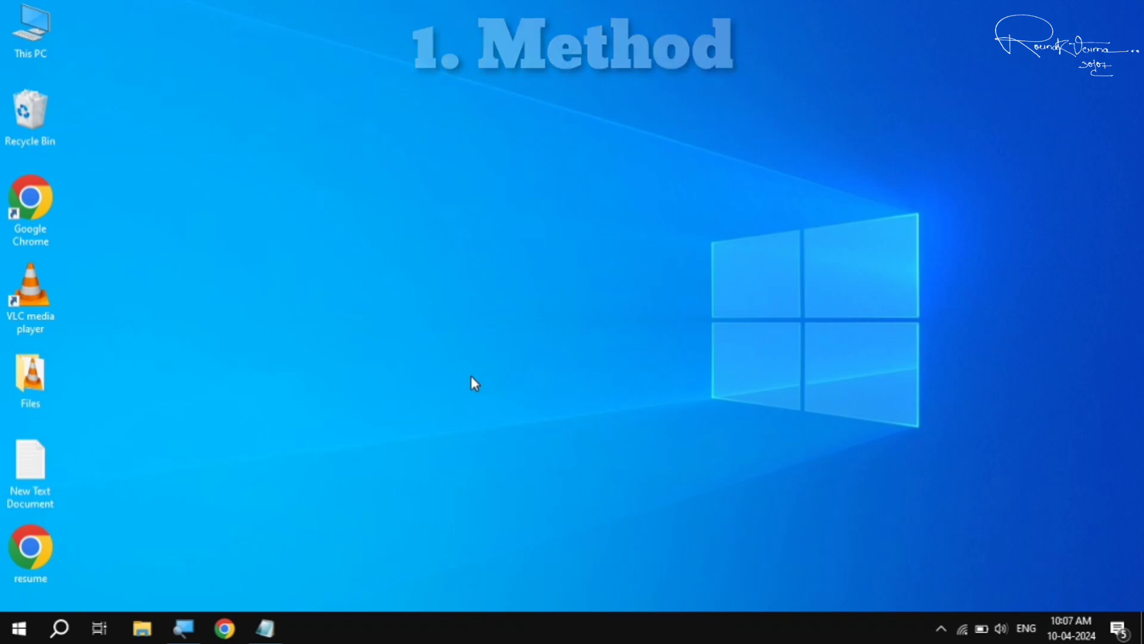
Search Windows for "services" and run the Services app as administrator.
click(20, 628)
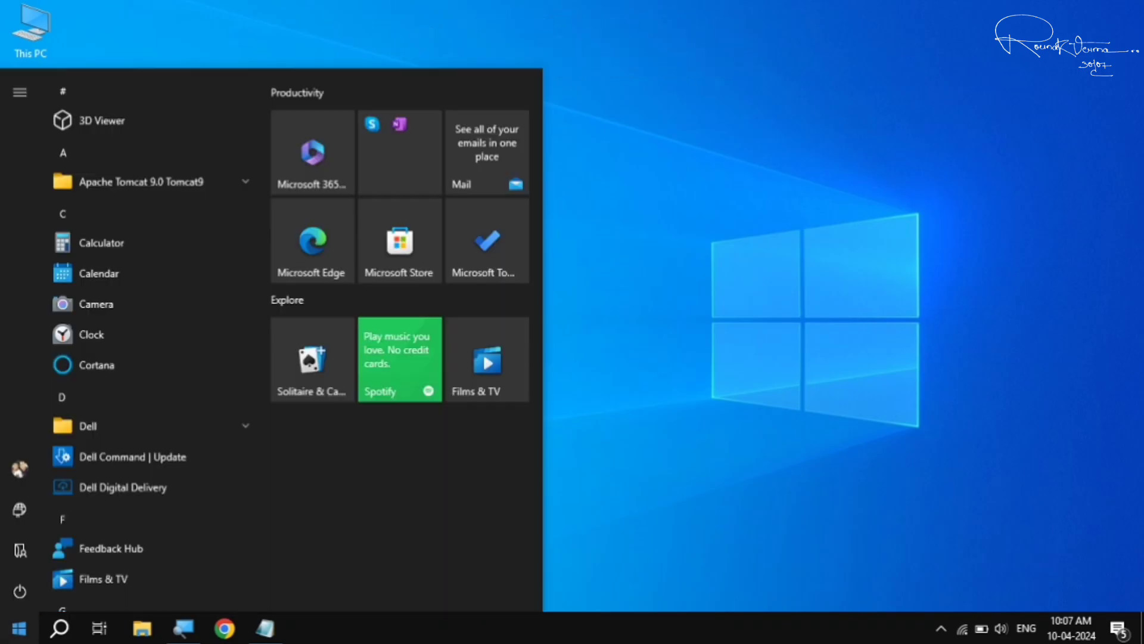
text(service)
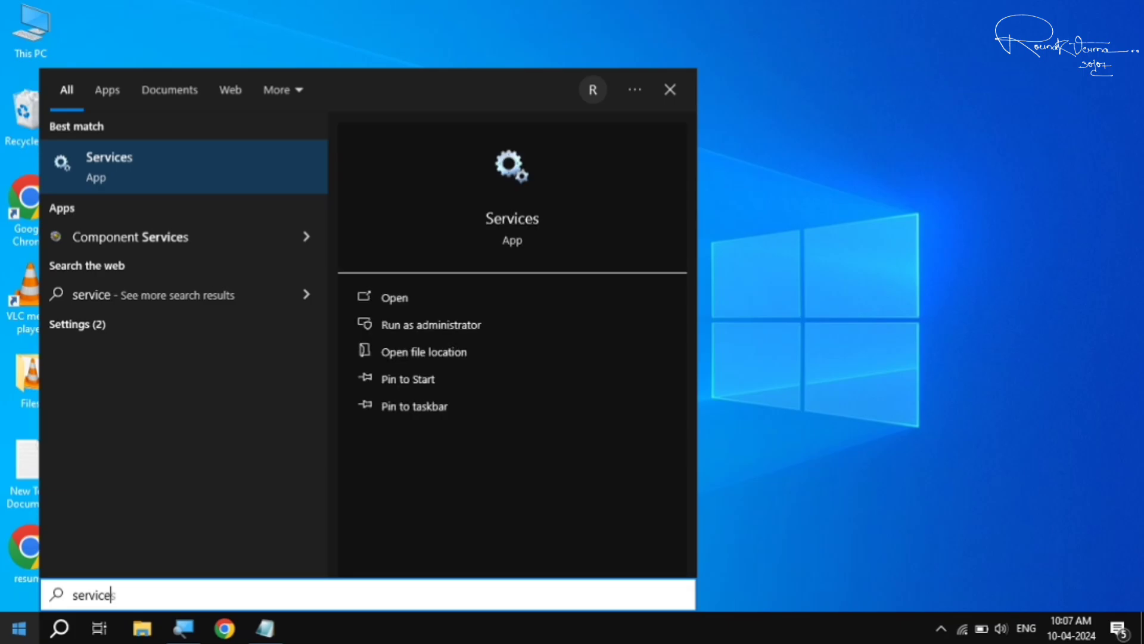
text(s)
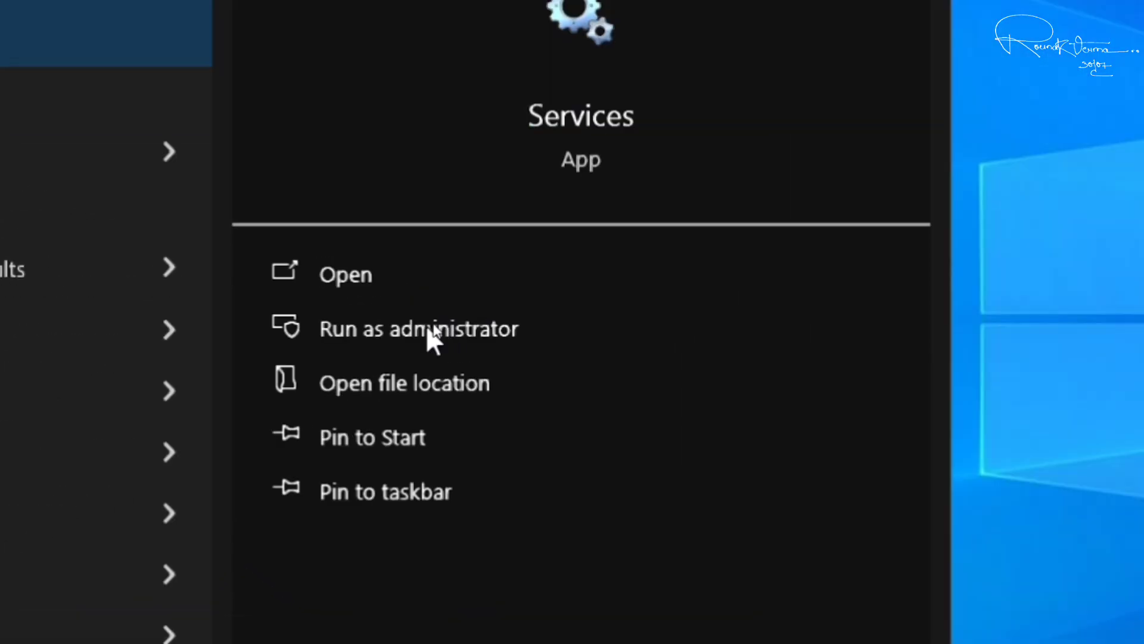
click(417, 328)
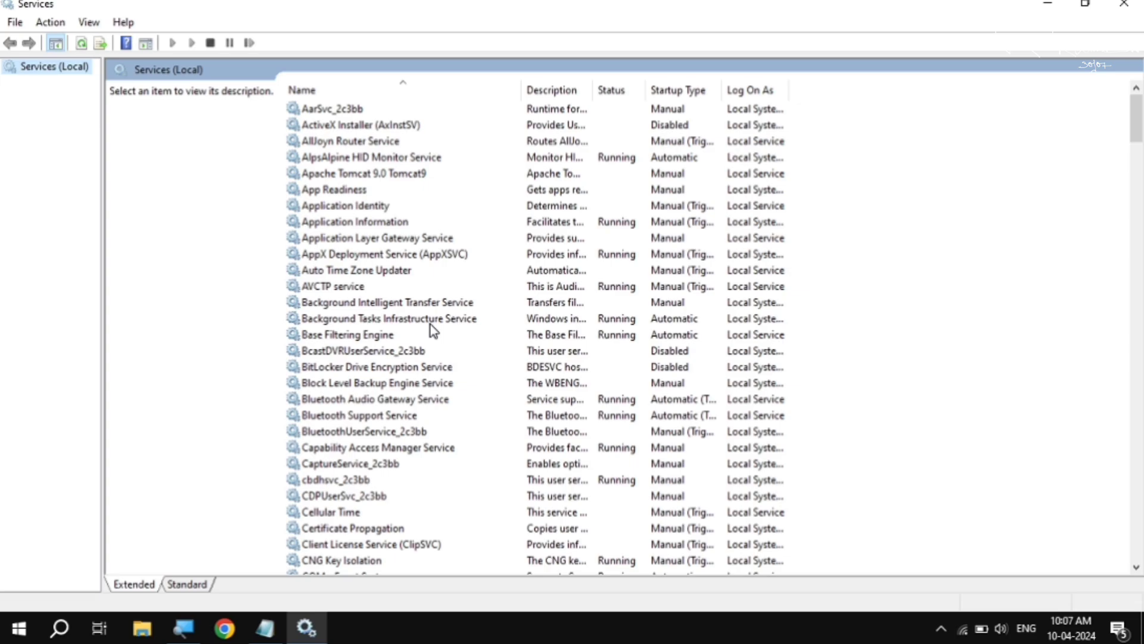
Set the Windows Event Log service's startup type to Automatic and apply the change.
drag(1136, 119, 1136, 535)
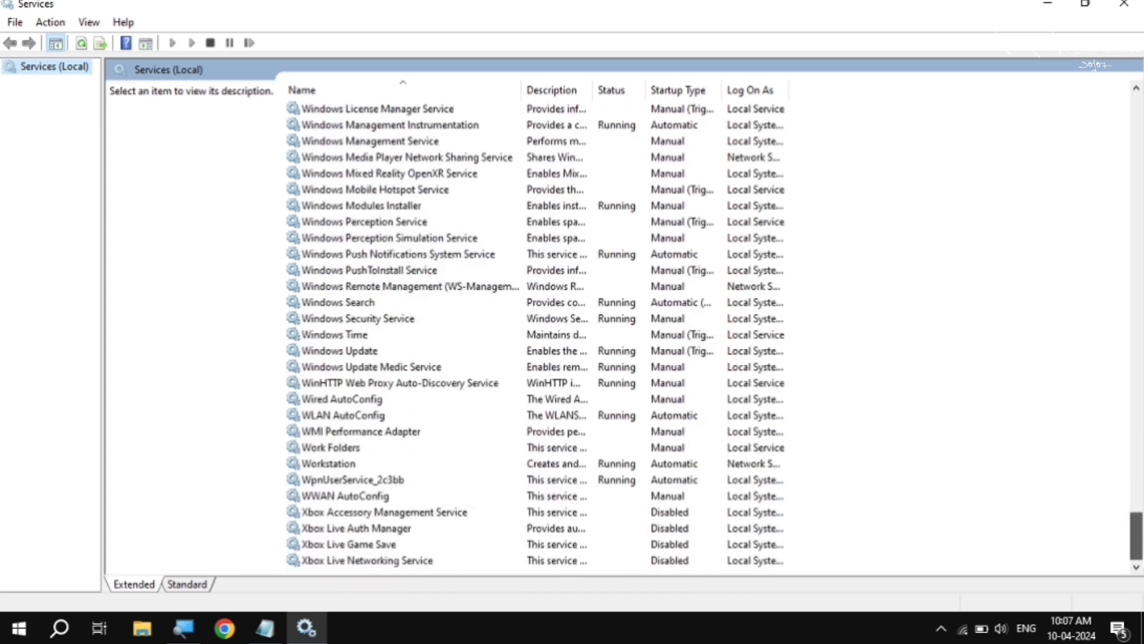
scroll(620, 334, up, 4)
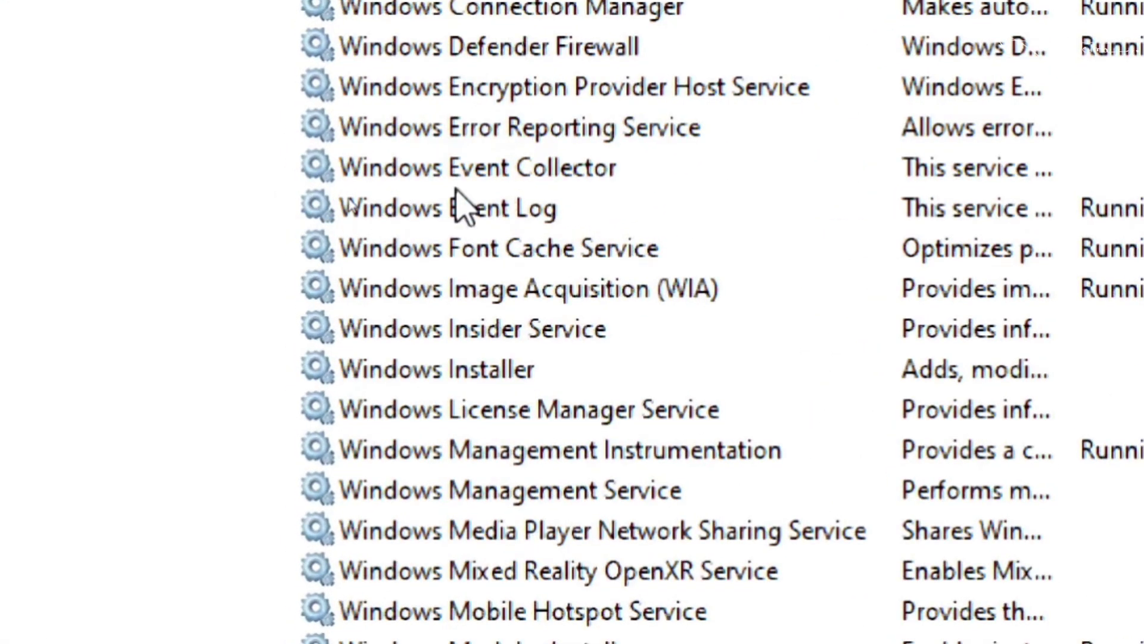
click(351, 202)
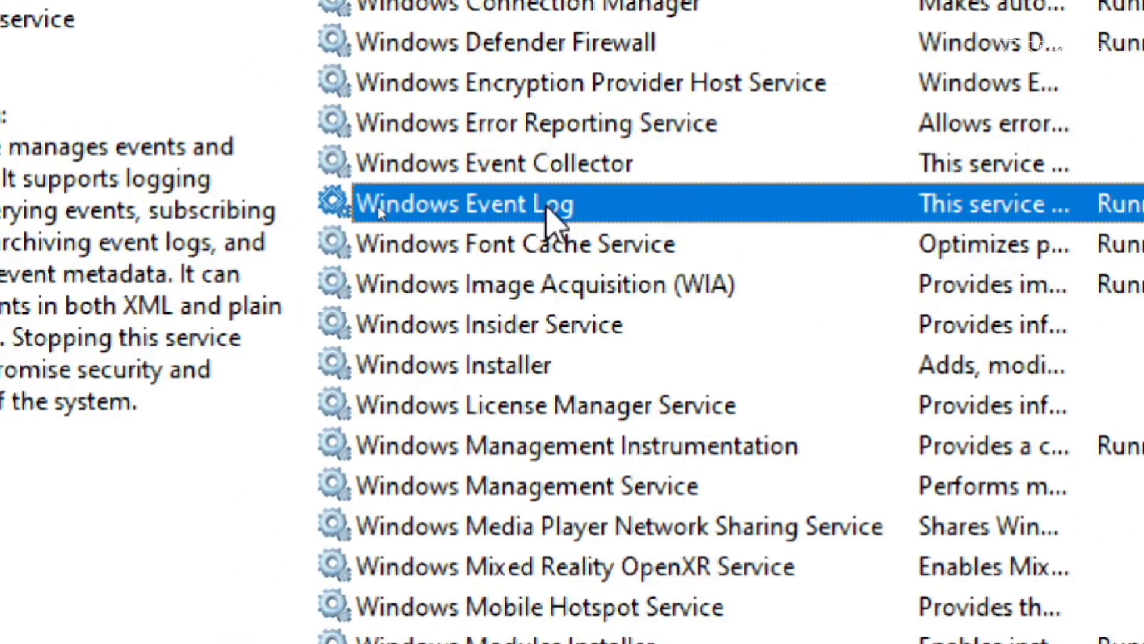
right_click(563, 213)
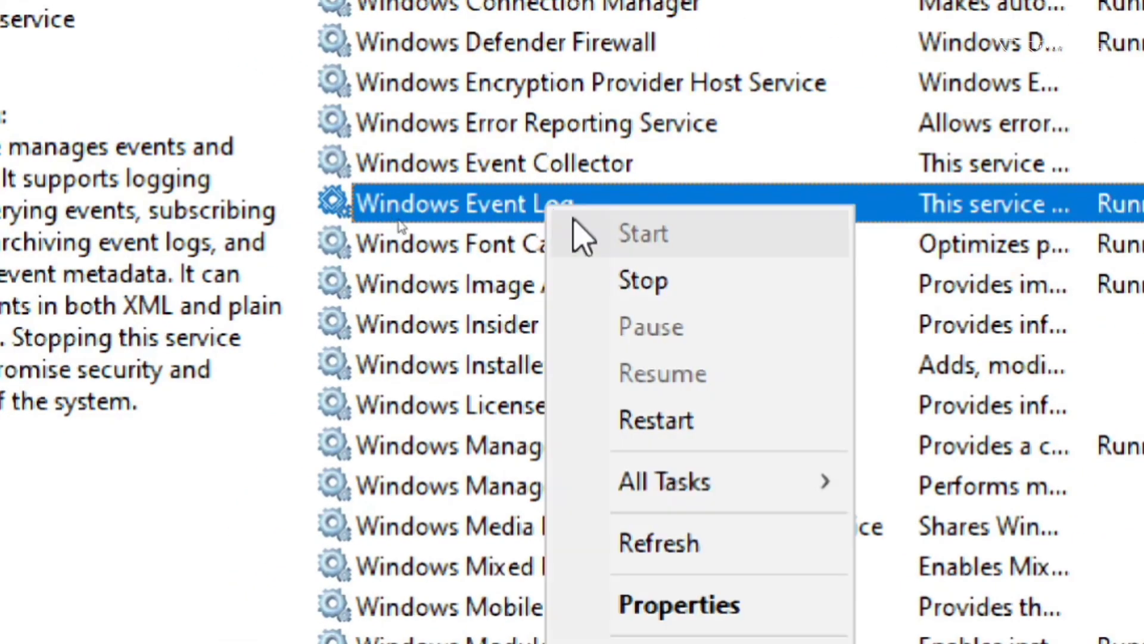
click(698, 603)
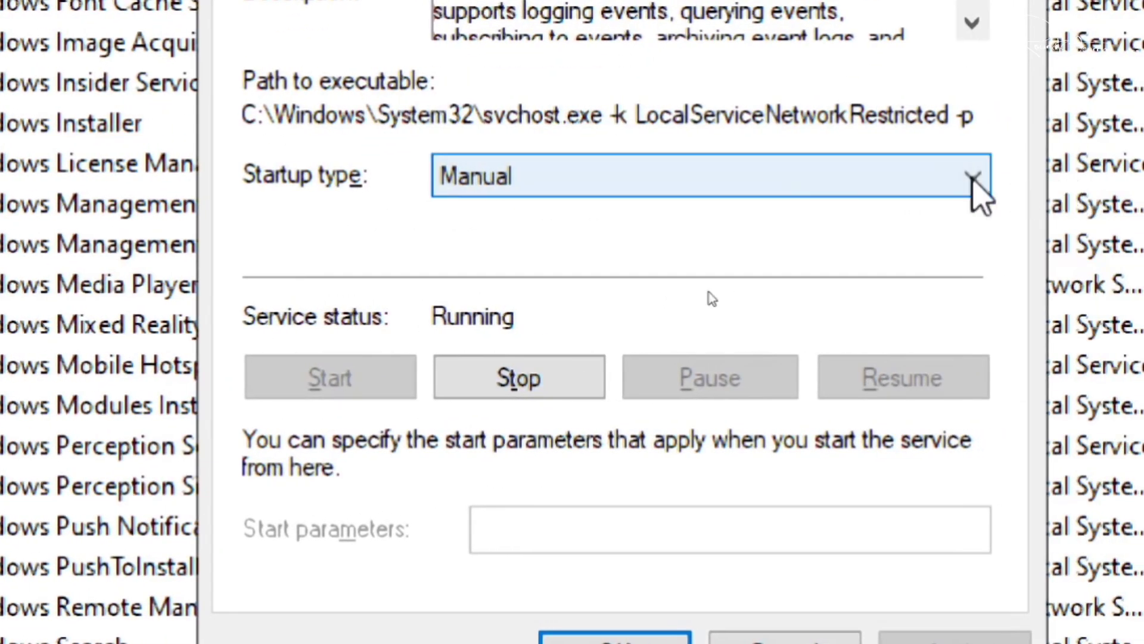
click(798, 182)
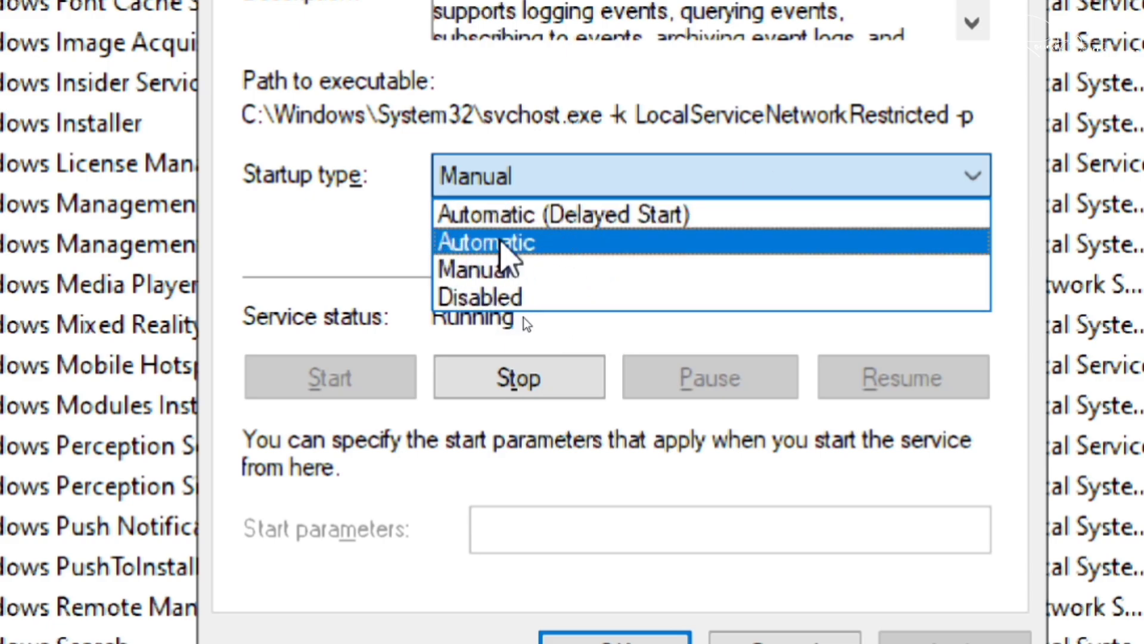
click(501, 242)
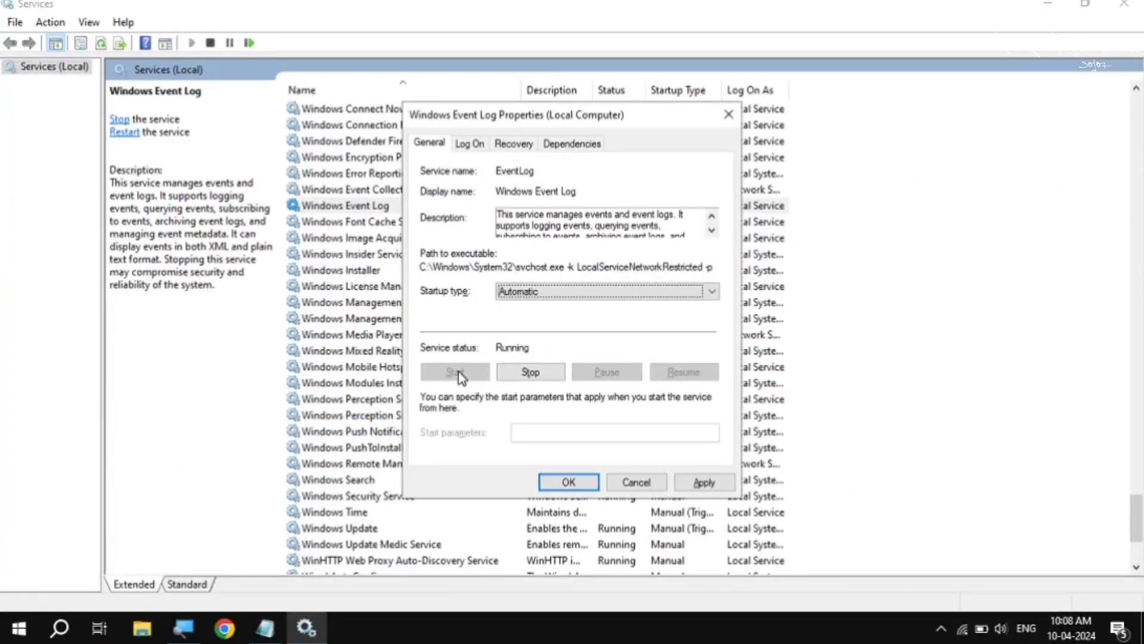
click(704, 483)
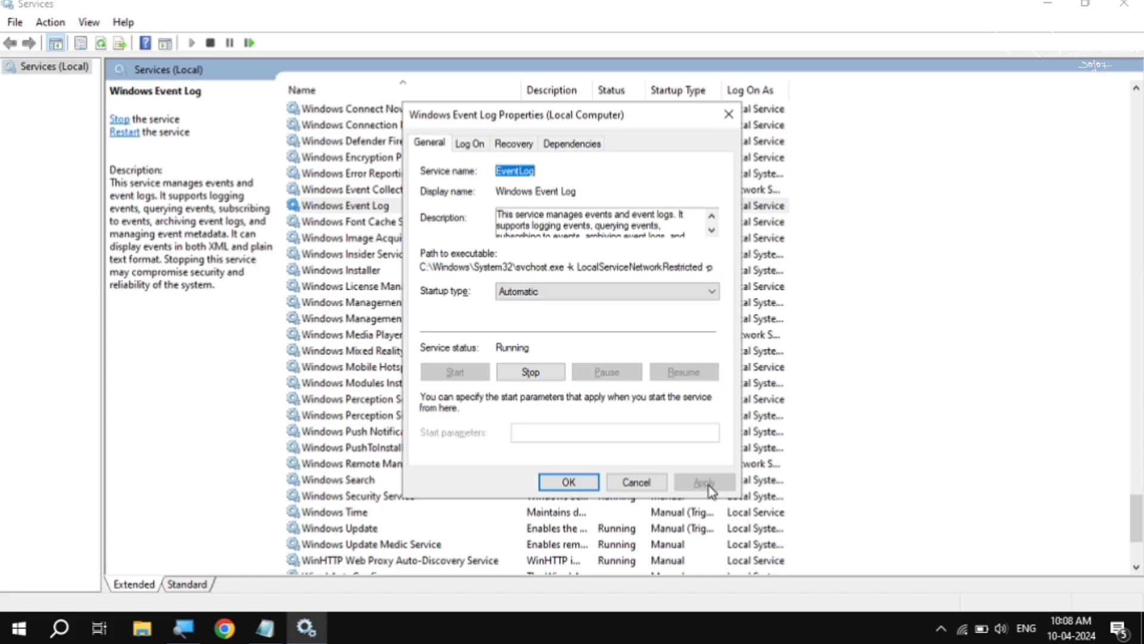
click(574, 484)
click(389, 207)
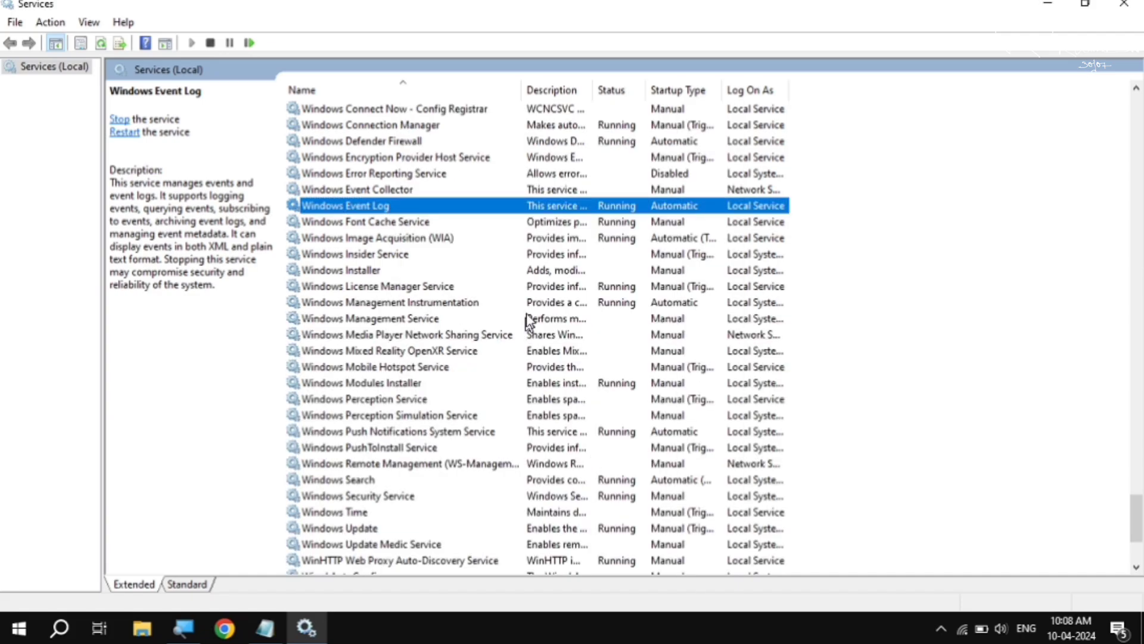
Set the Windows Event Collector service's startup type to Automatic, start the service and apply the change.
click(380, 189)
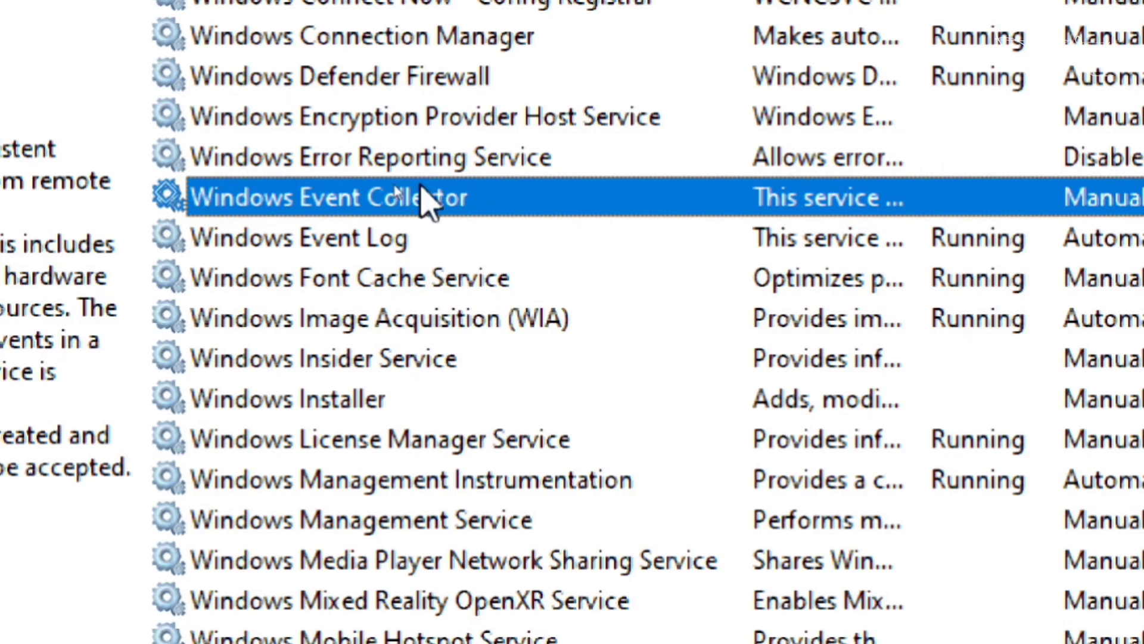
right_click(507, 194)
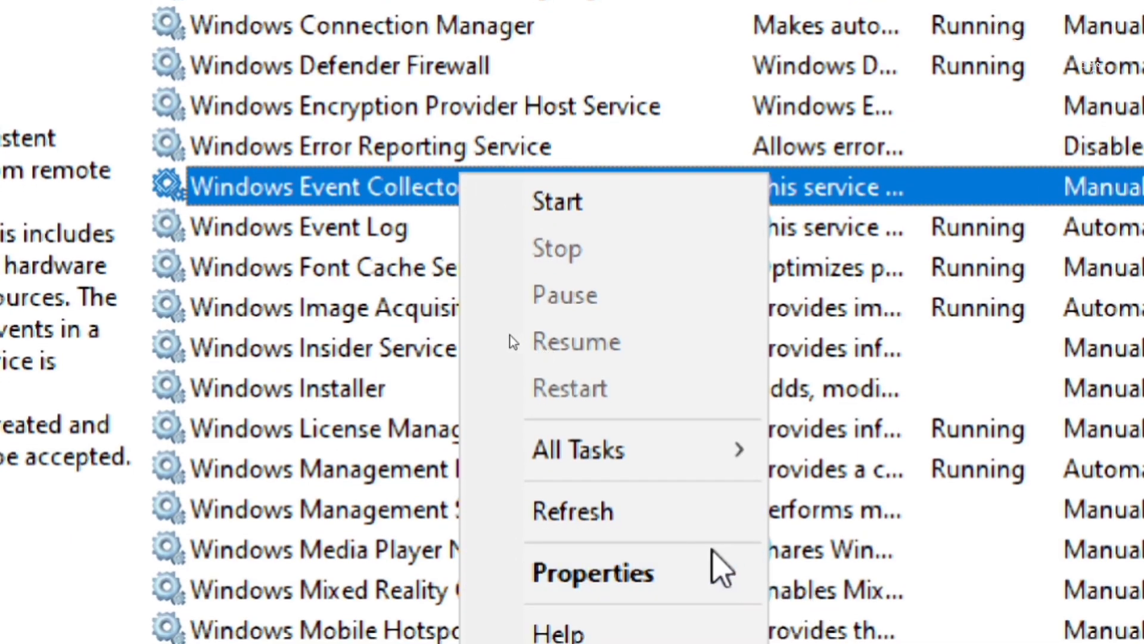
click(715, 571)
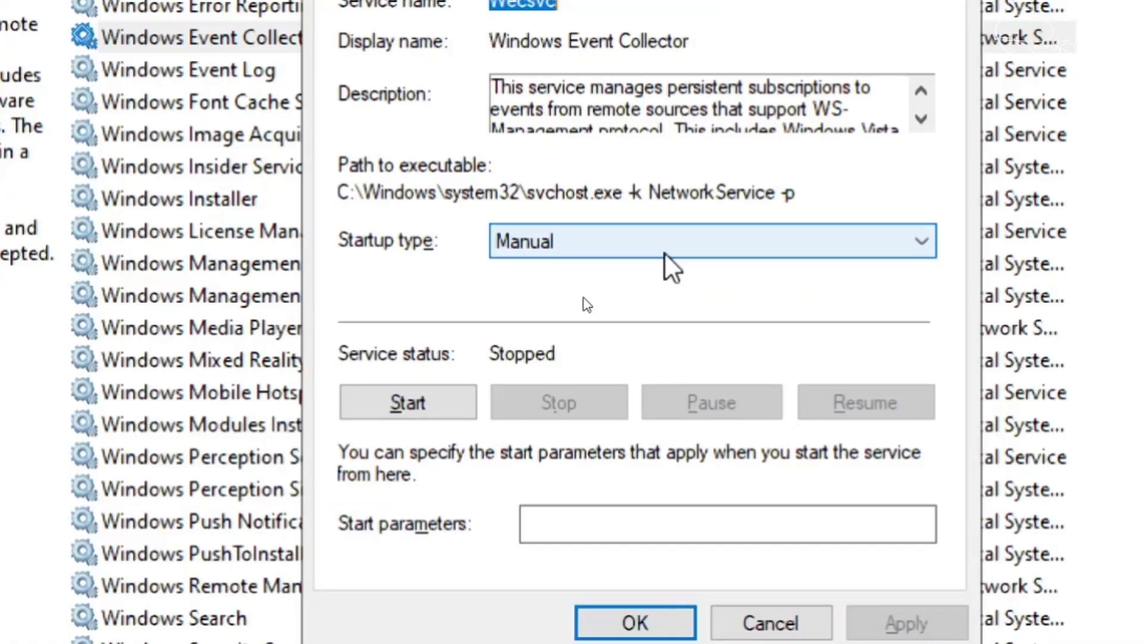
click(664, 251)
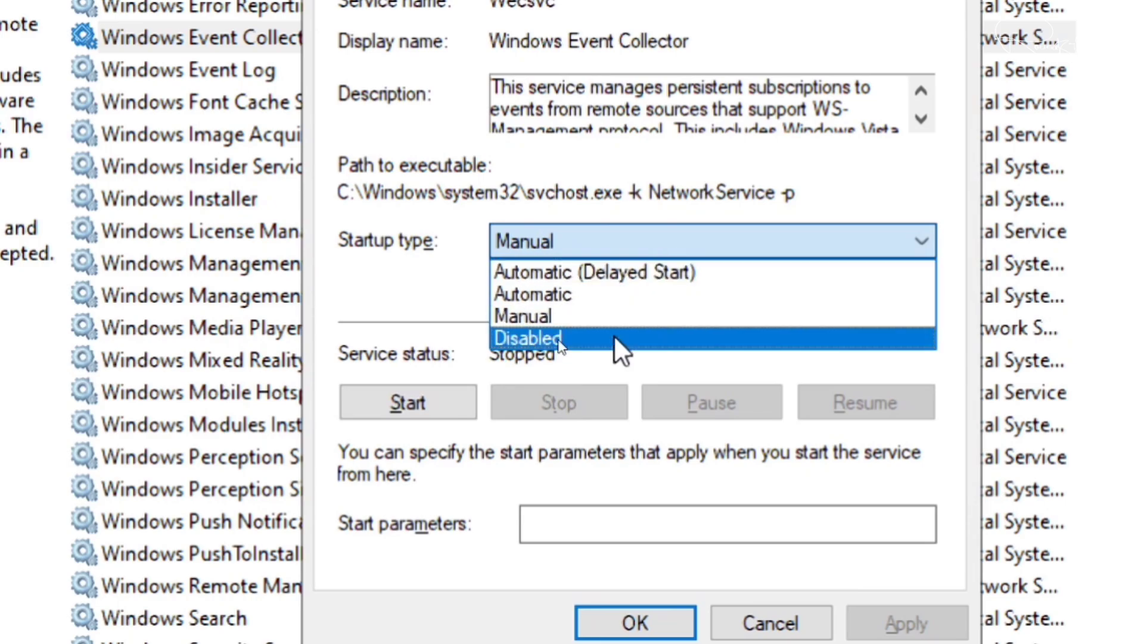
click(559, 295)
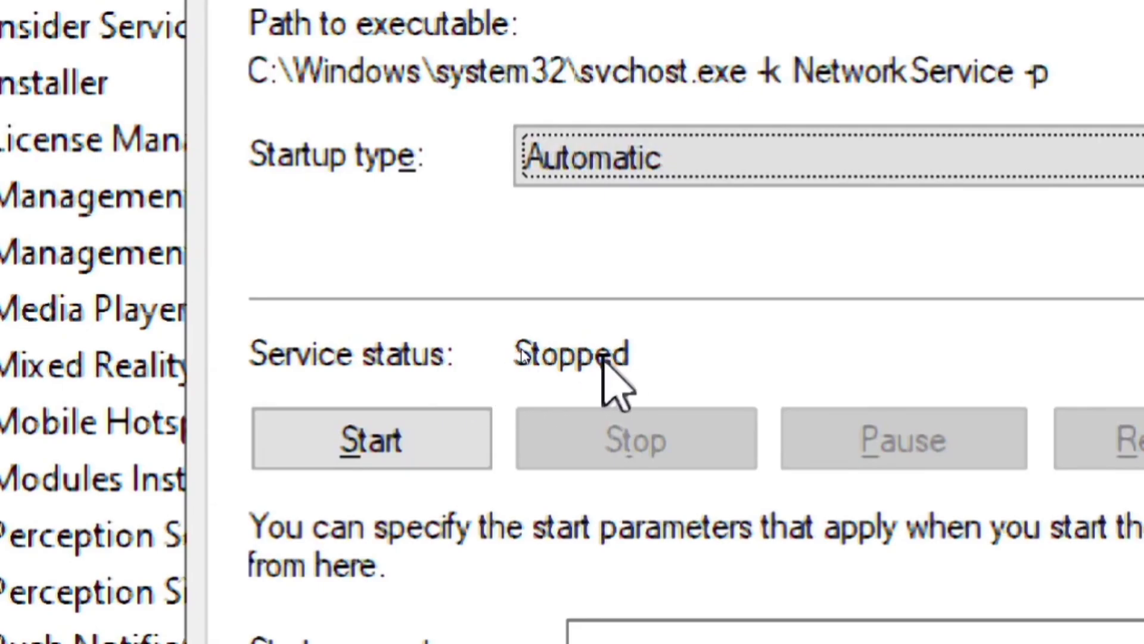
click(367, 443)
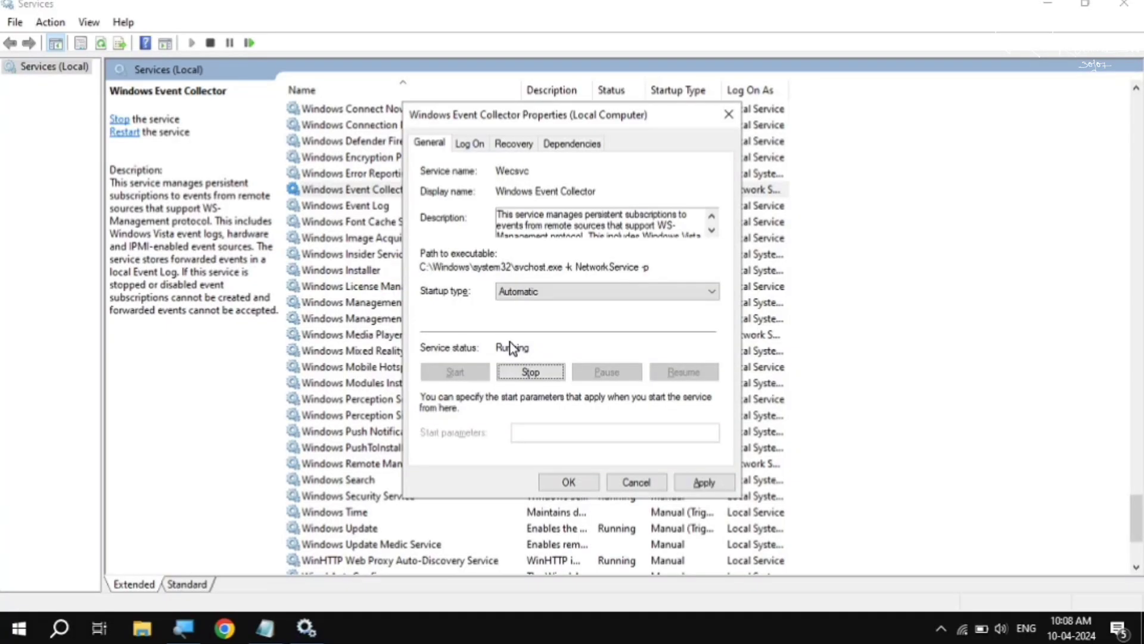
click(702, 482)
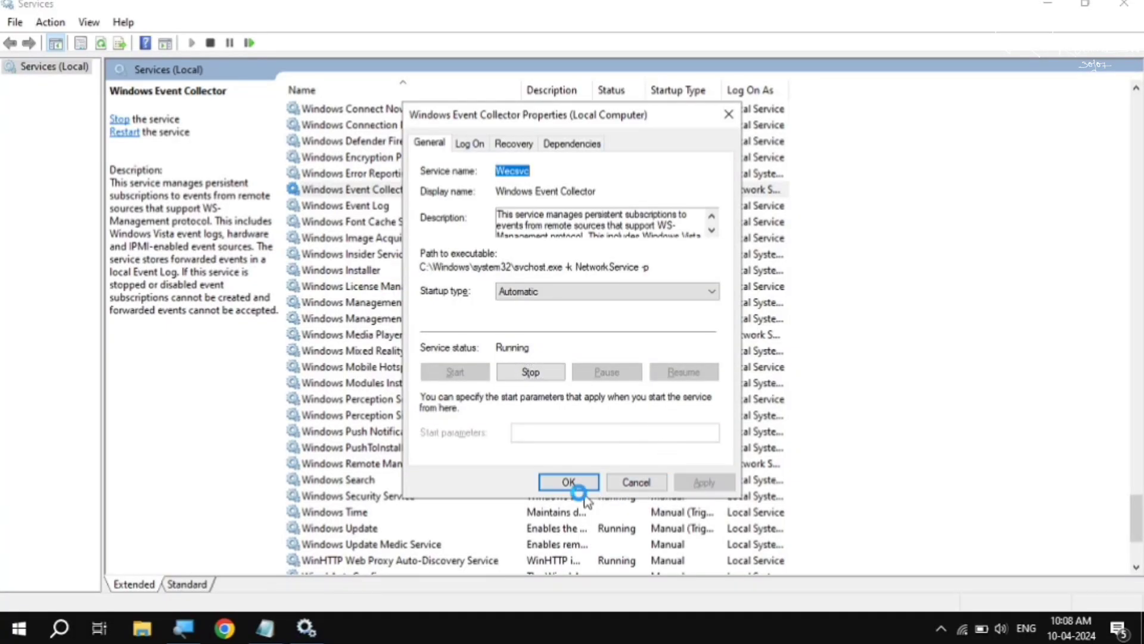
click(570, 484)
Set the Windows Update service's startup type to Automatic, apply the change and close Services.
scroll(895, 437, down, 4)
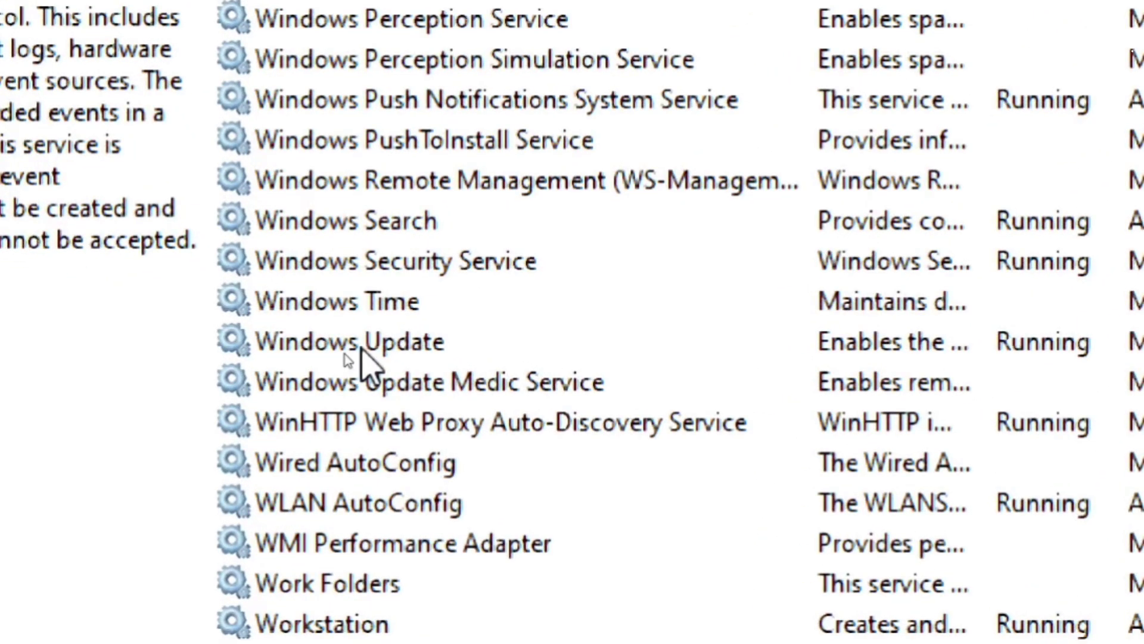
click(322, 351)
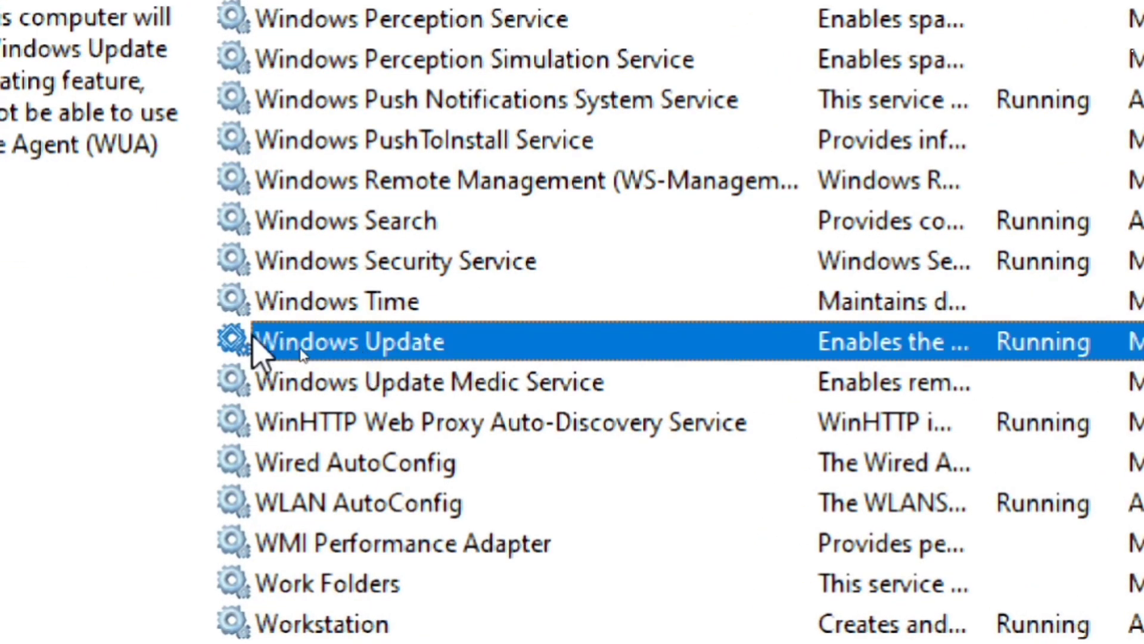
right_click(439, 352)
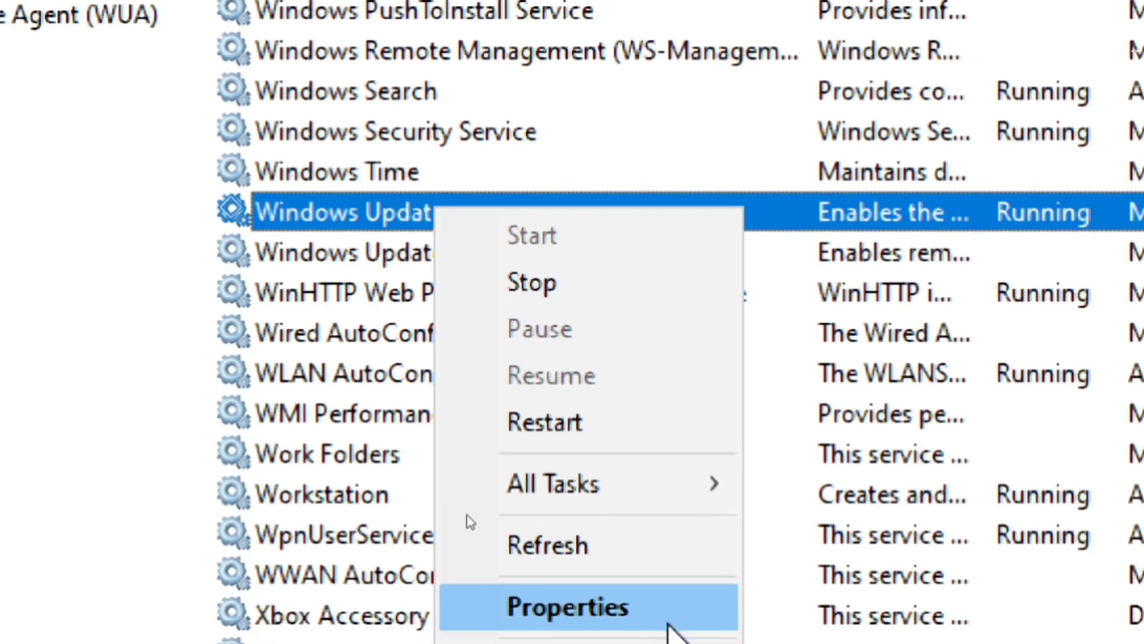
click(669, 622)
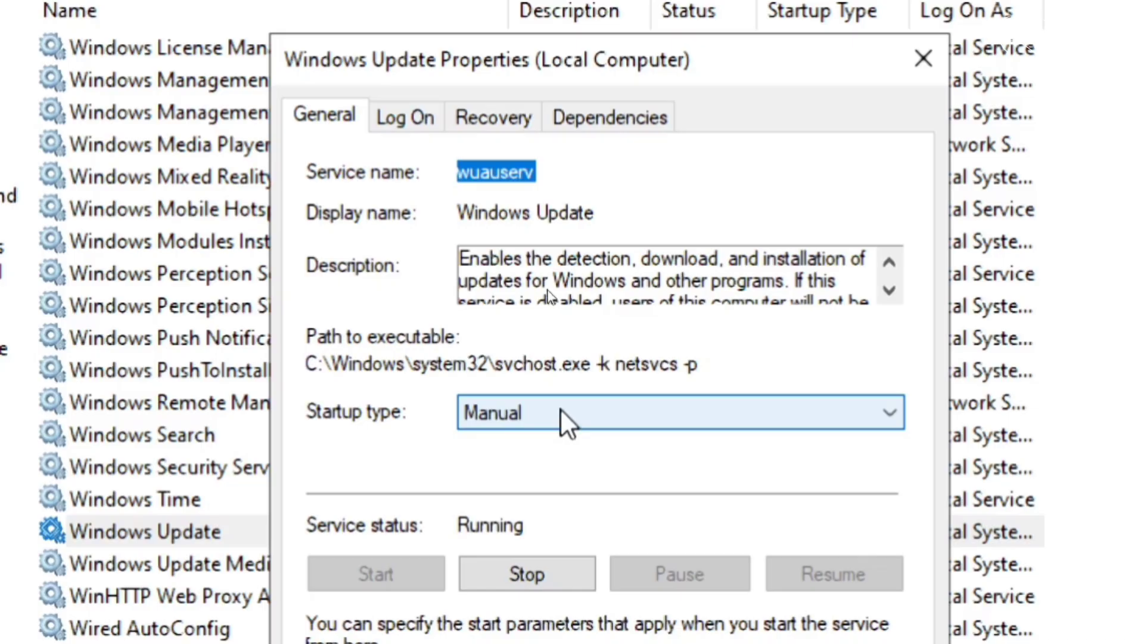
click(561, 409)
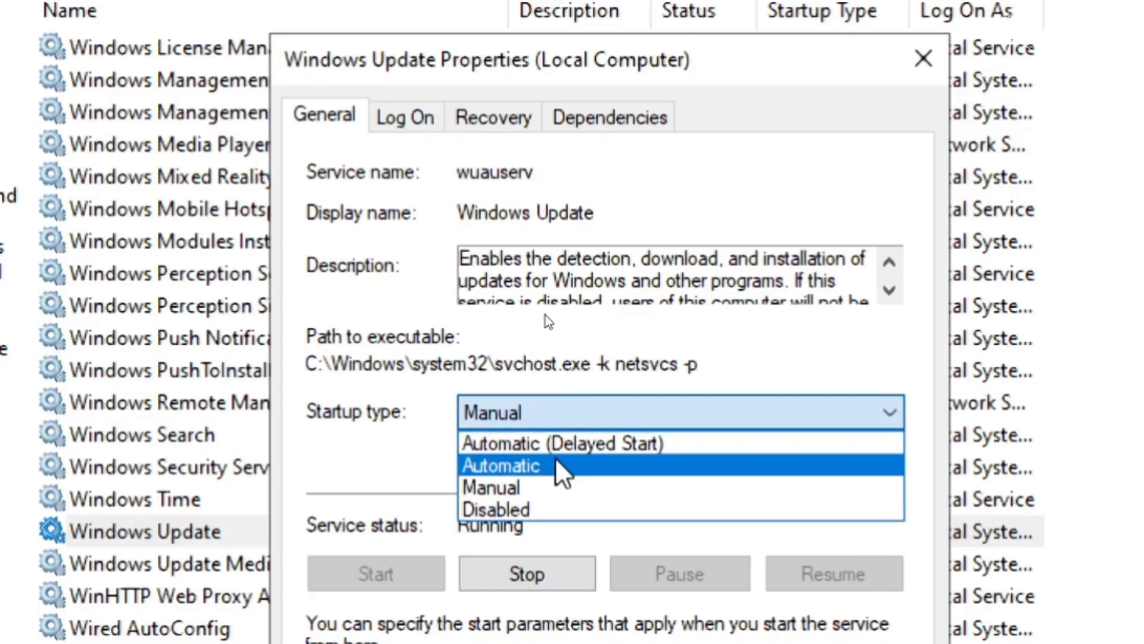
click(540, 466)
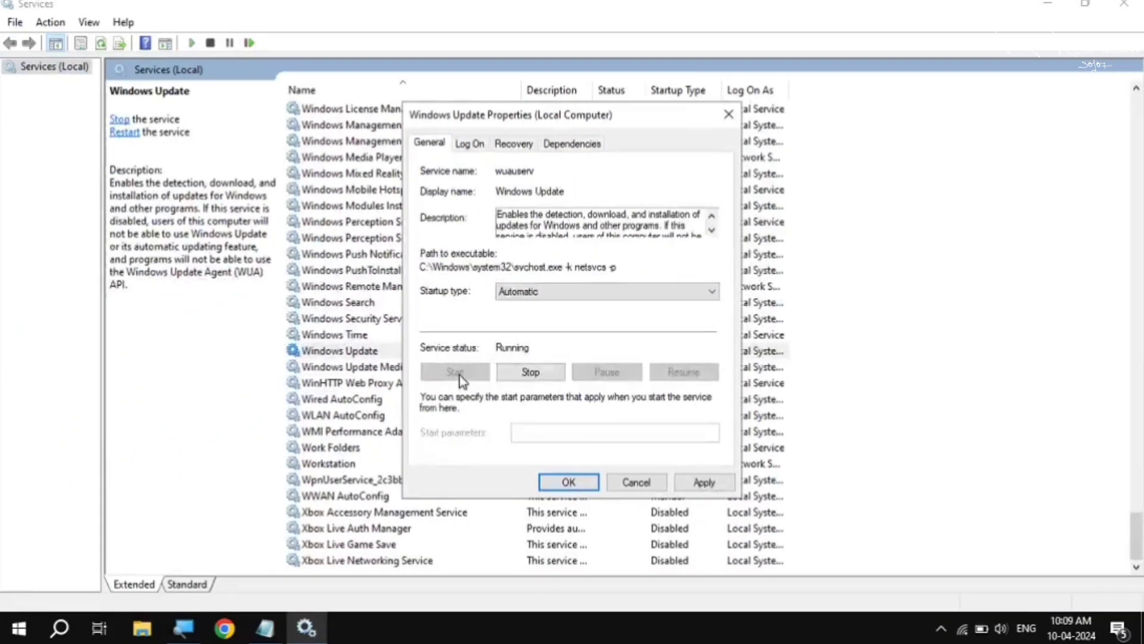
click(703, 481)
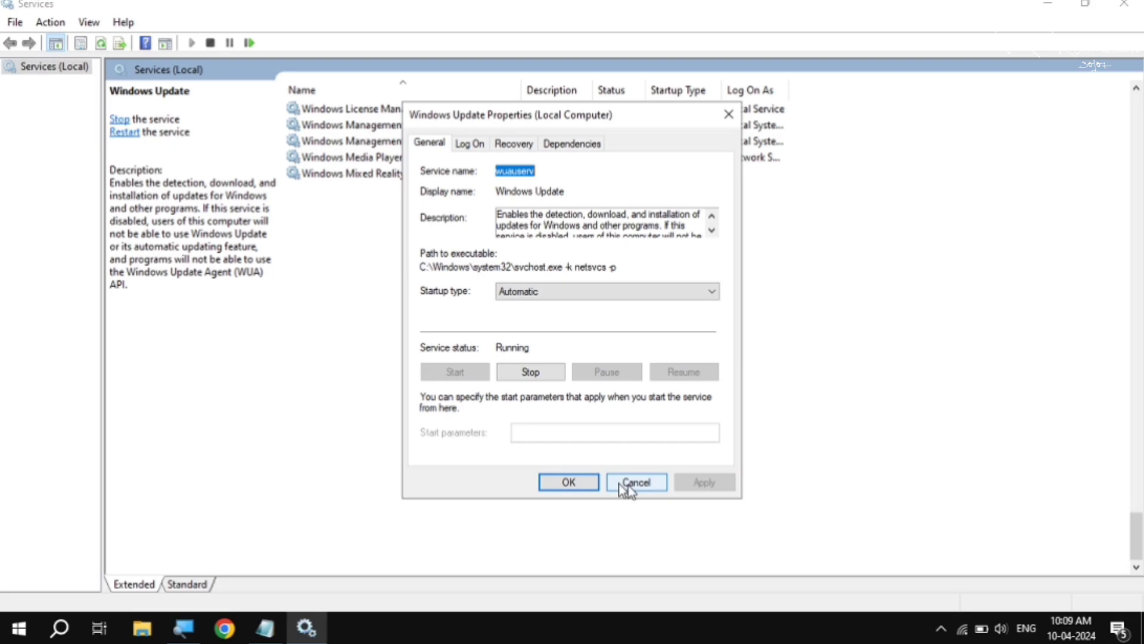
click(573, 483)
click(1132, 4)
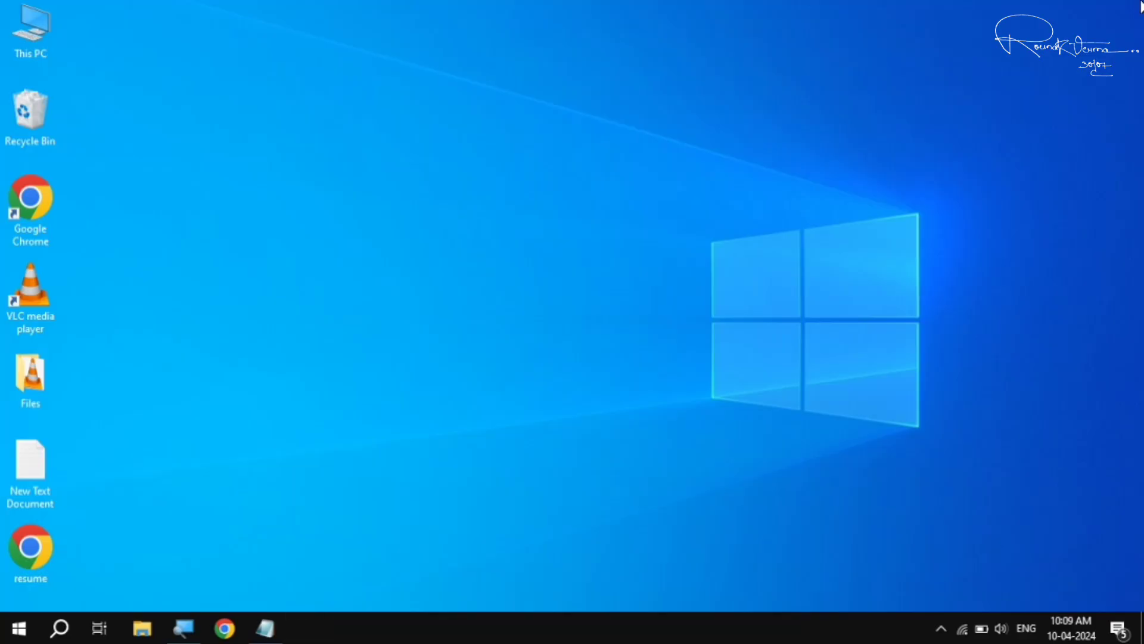
click(19, 628)
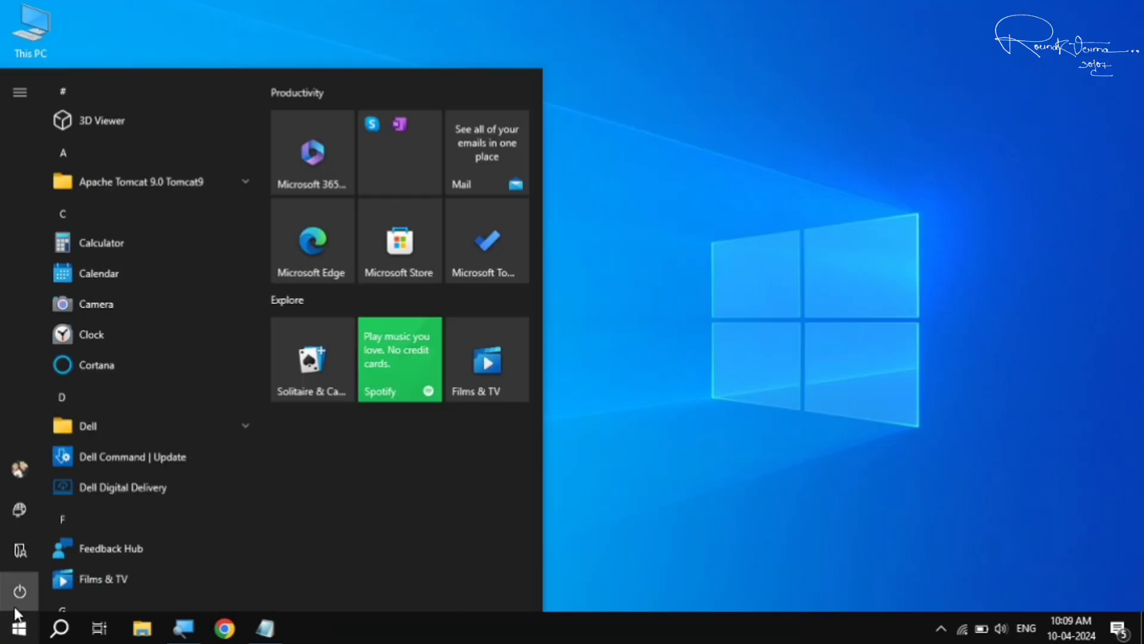
click(20, 590)
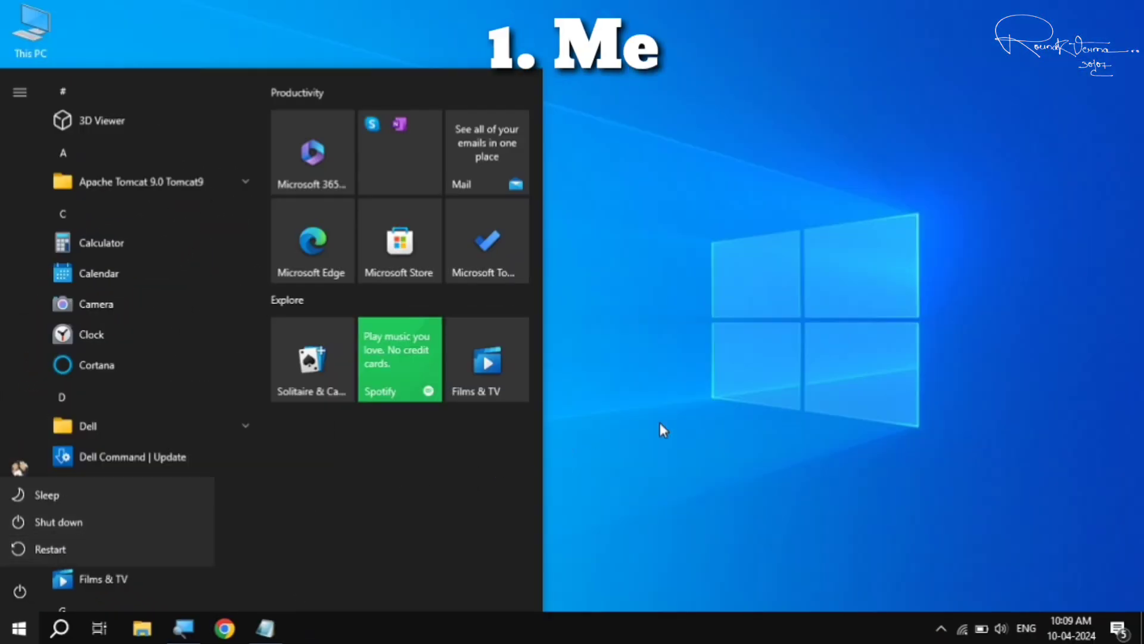
key(Escape)
click(673, 421)
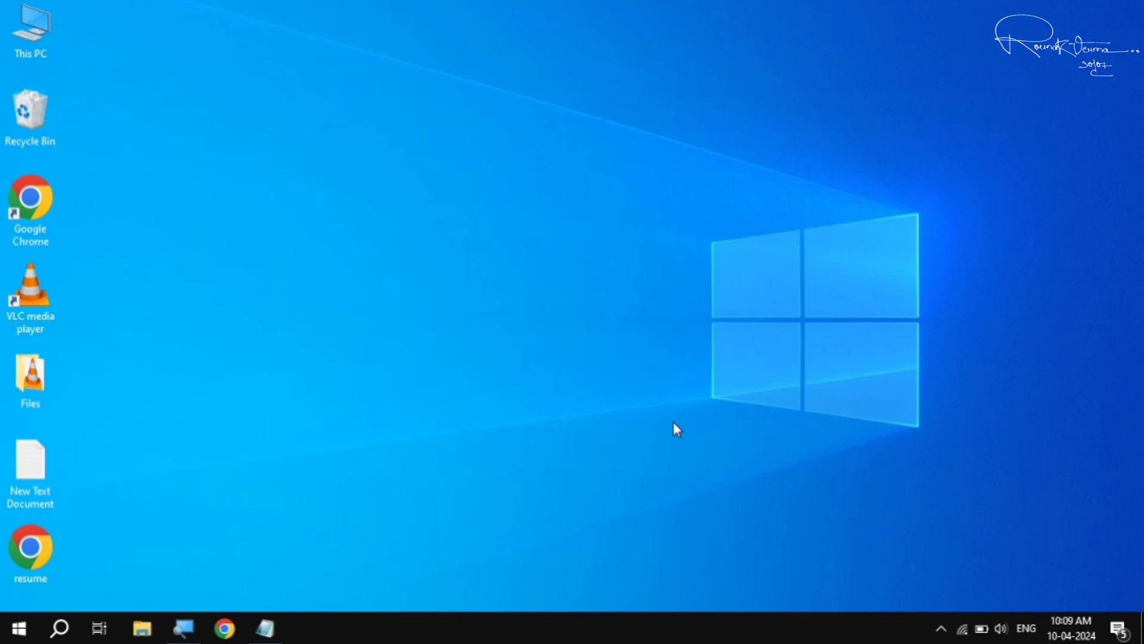
Search Windows for "cmd" and run Command Prompt as administrator.
click(19, 628)
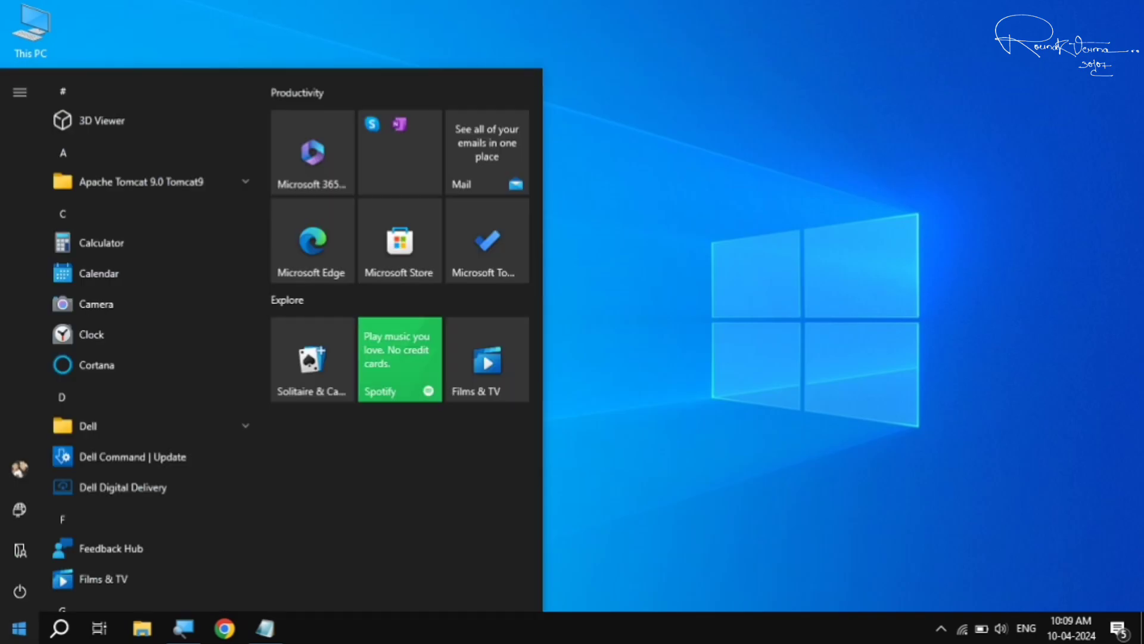
text(cmd)
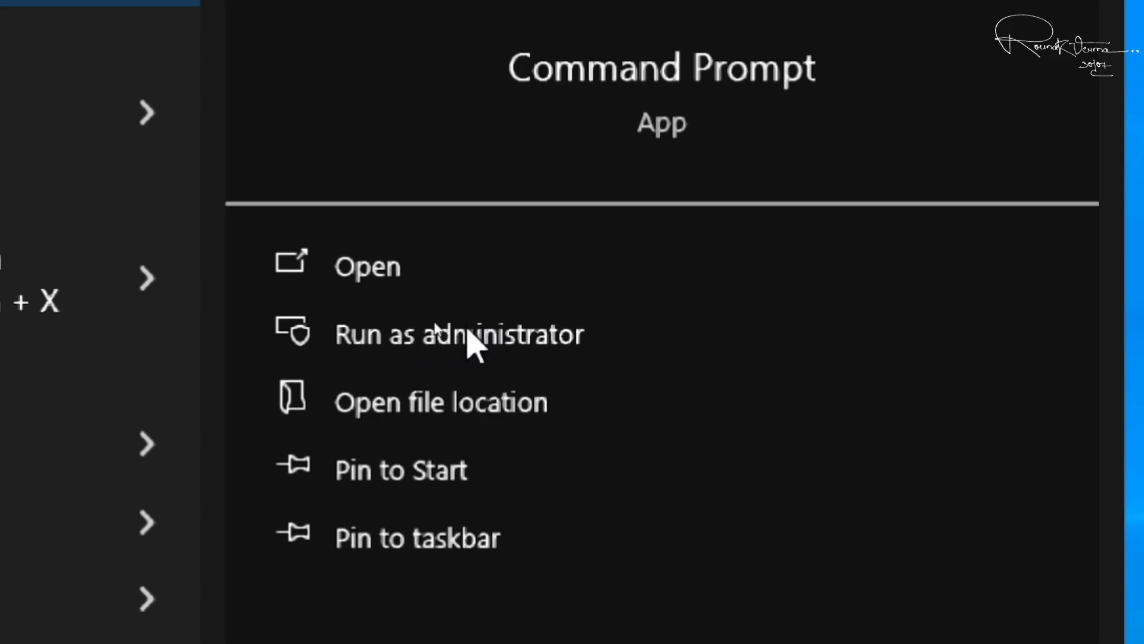
click(469, 332)
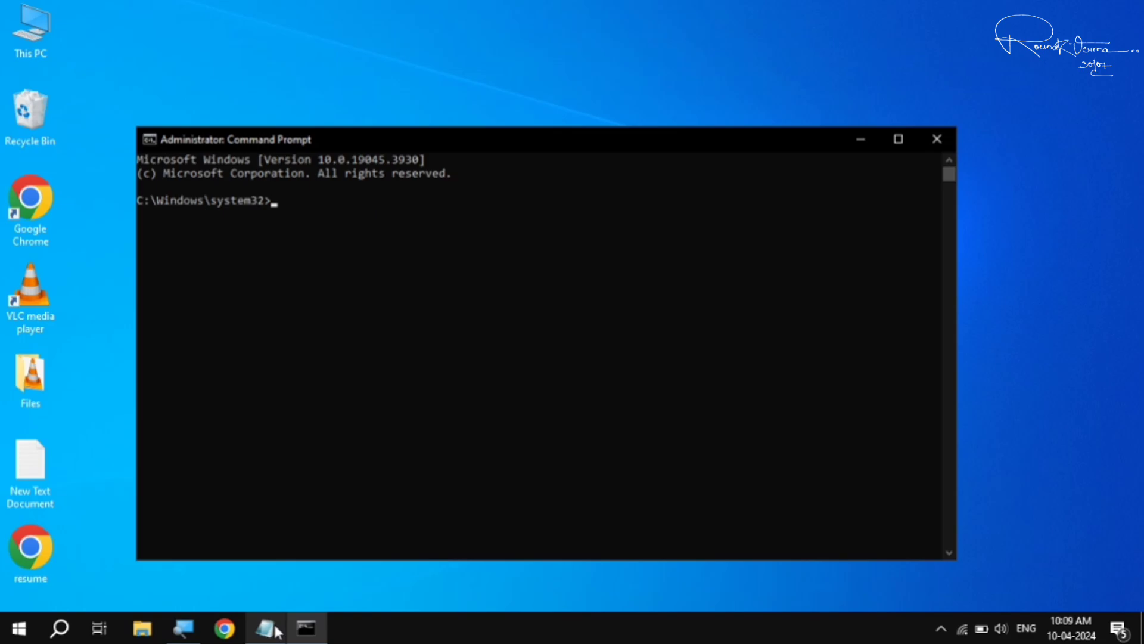
Switch to the New Text Document in Notepad and copy the line "sc config wuauserv start=auto".
mouse_move(277, 631)
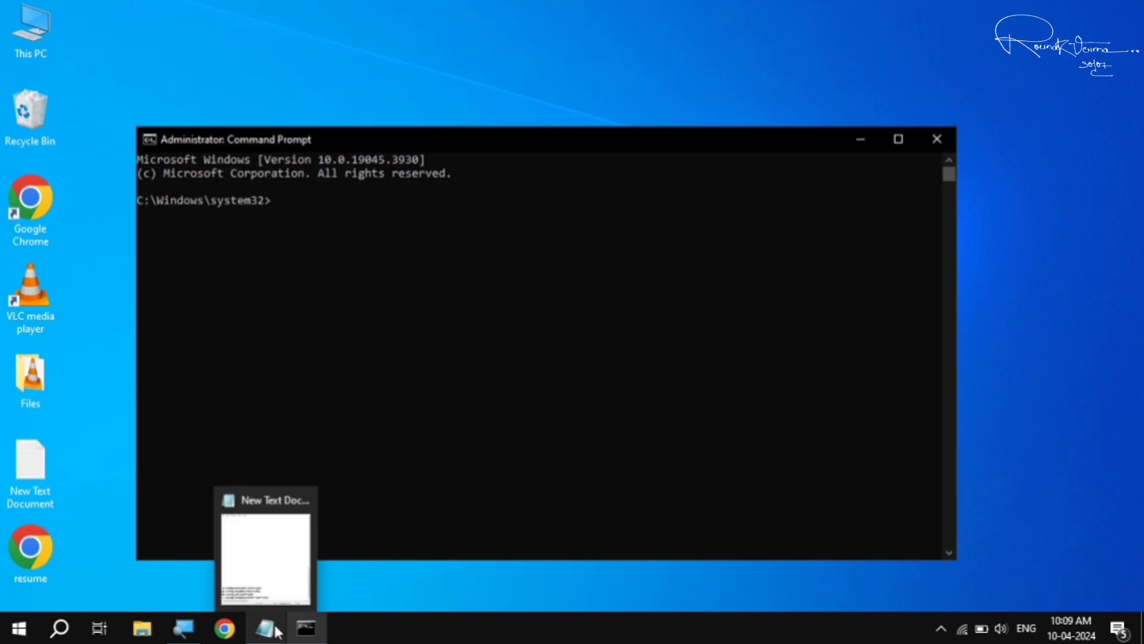
click(268, 524)
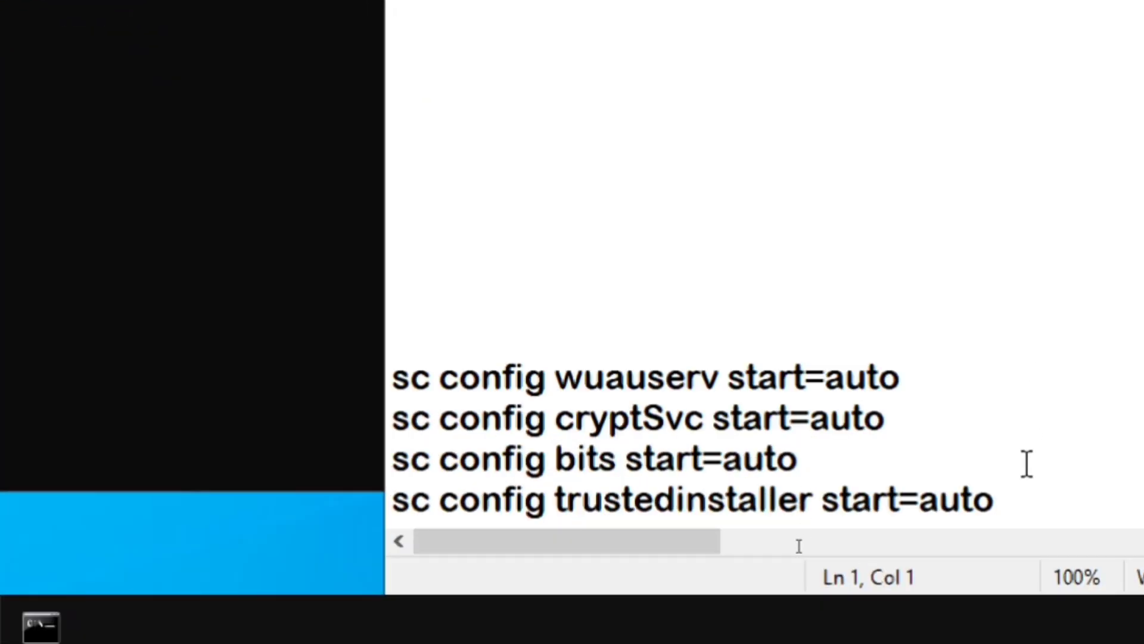
click(776, 576)
drag(983, 521, 388, 384)
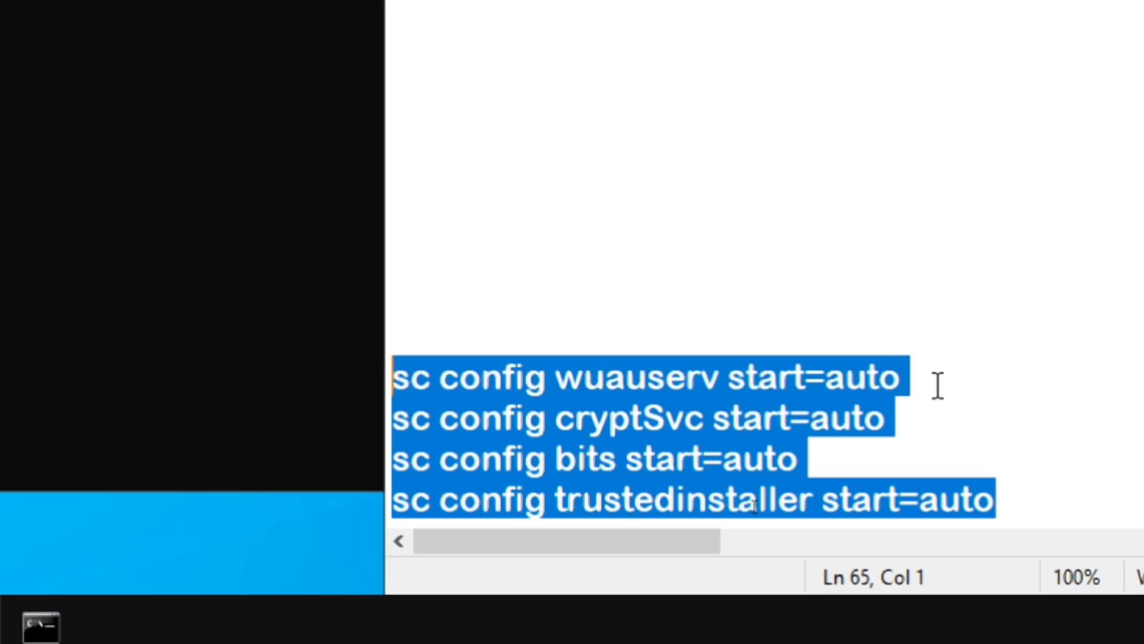
drag(937, 386, 391, 378)
right_click(454, 368)
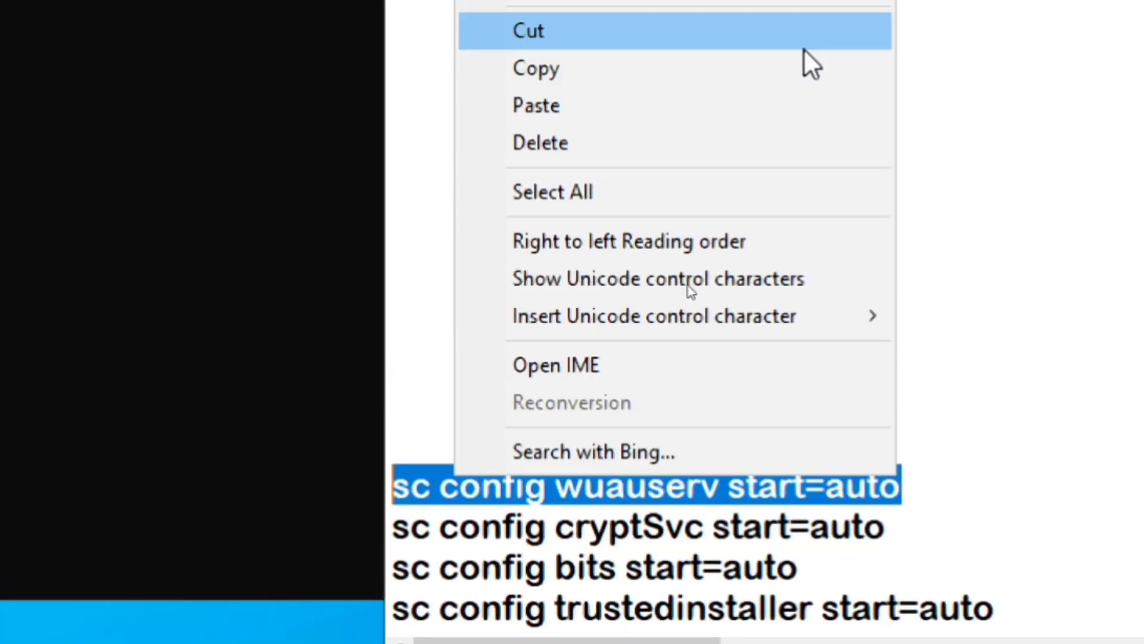
click(760, 74)
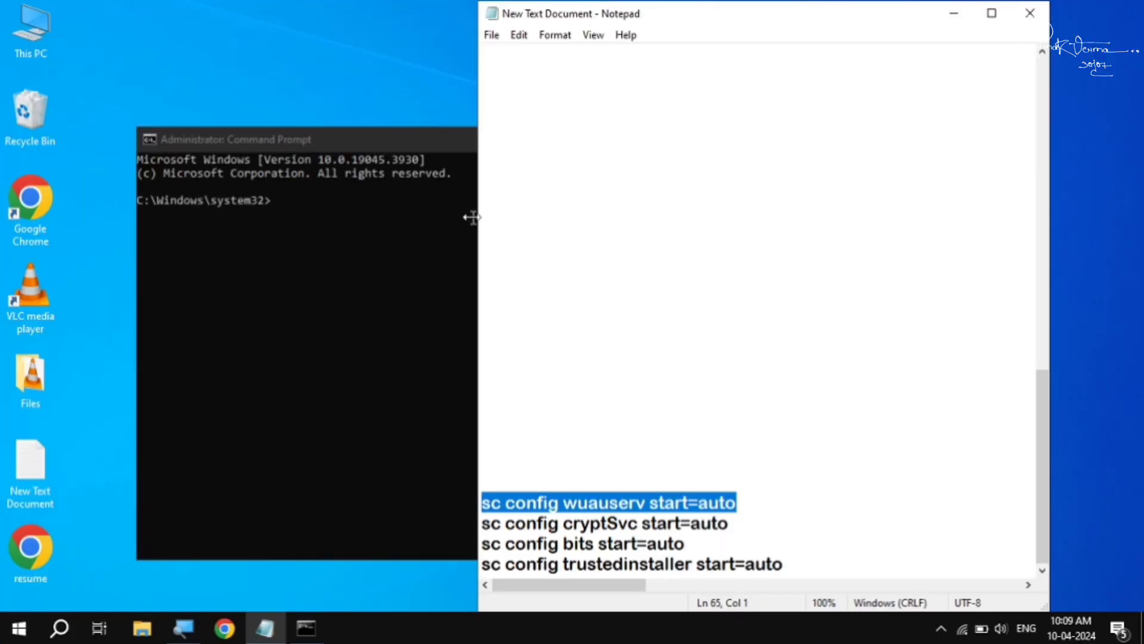
Paste the copied command "sc config wuauserv start=auto" into the administrator Command Prompt and run it.
click(371, 146)
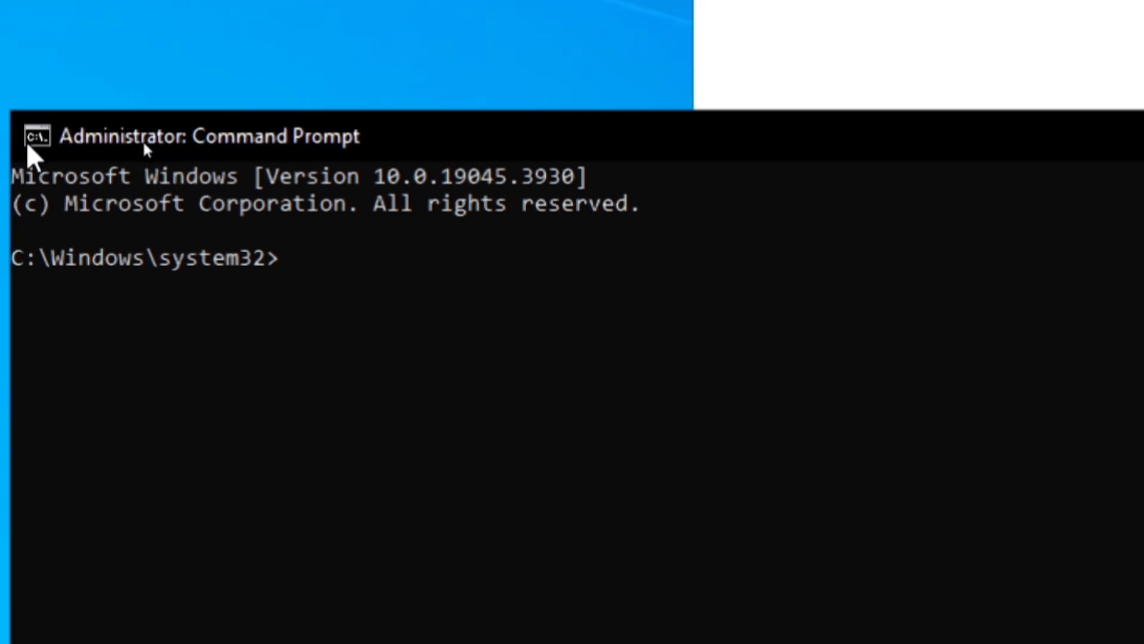
right_click(224, 132)
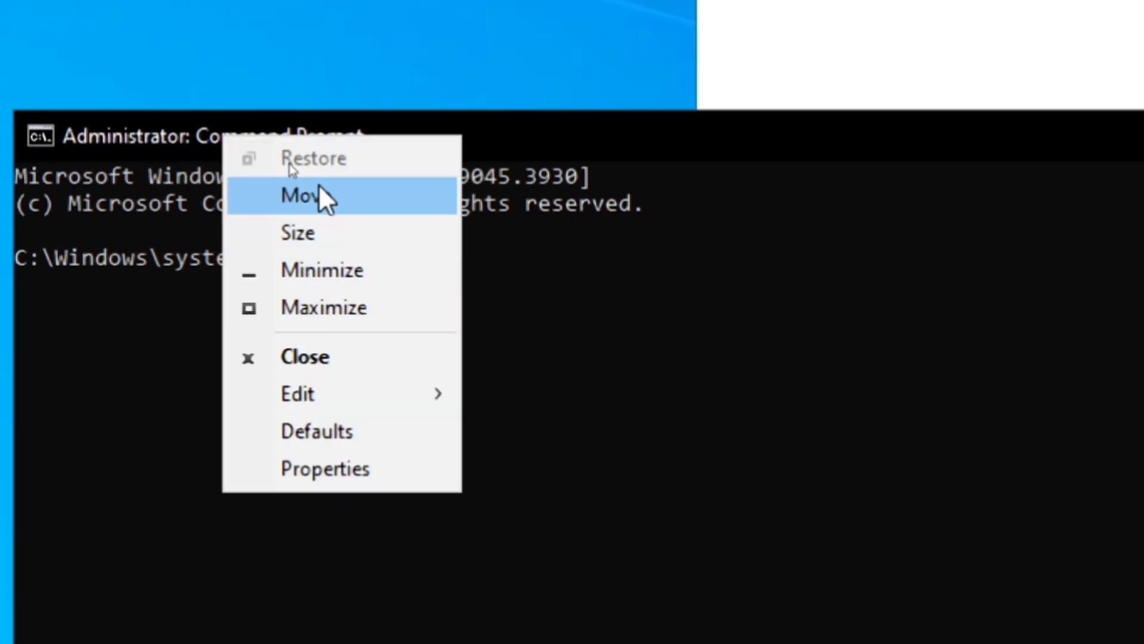
click(339, 402)
click(556, 471)
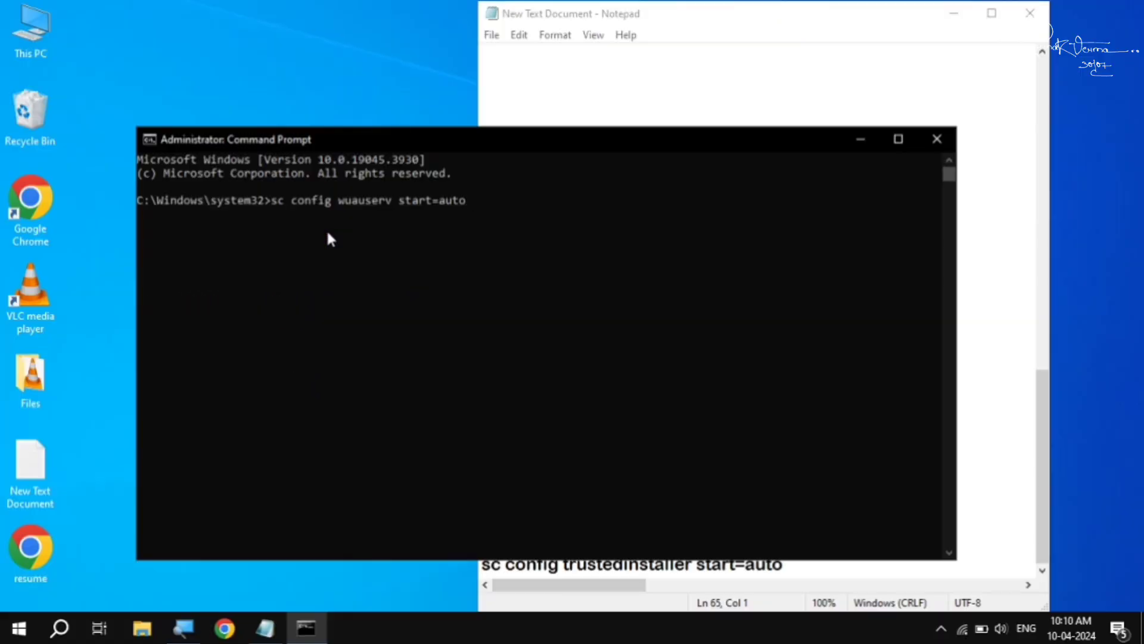
key(Return)
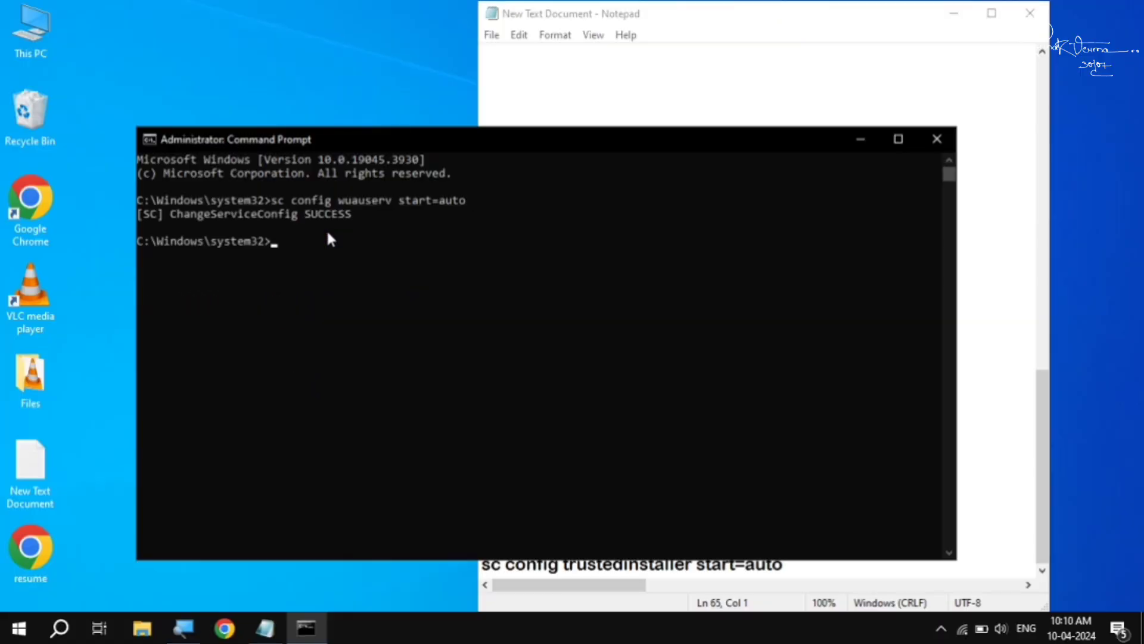
Copy "sc config cryptSvc start=auto" from the Notepad document and run it in Command Prompt.
click(667, 13)
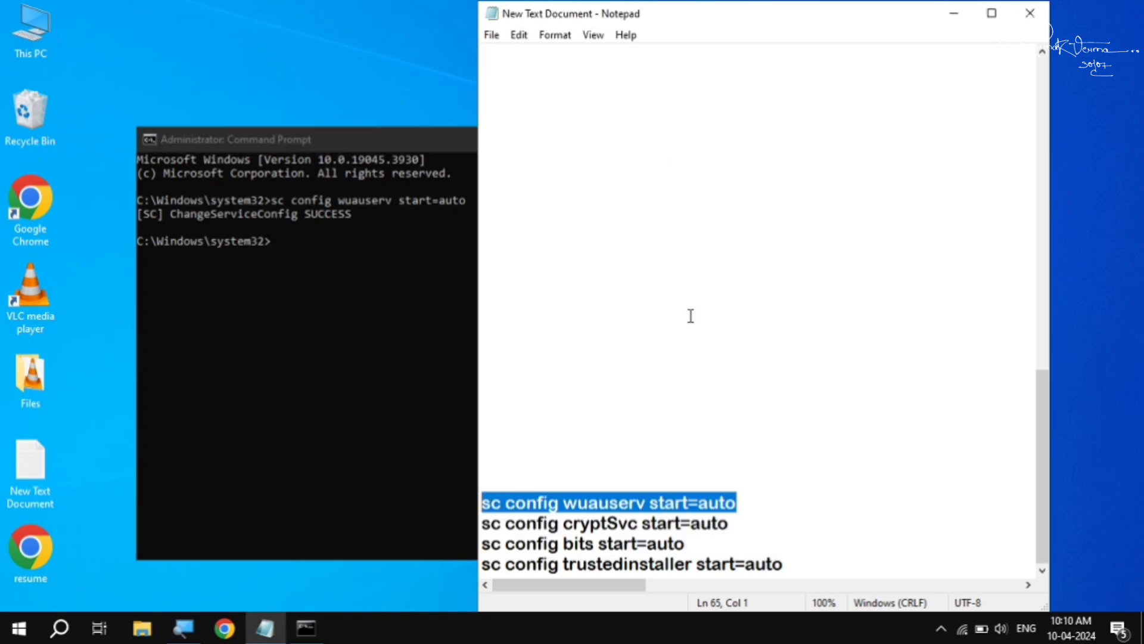
drag(651, 524, 482, 528)
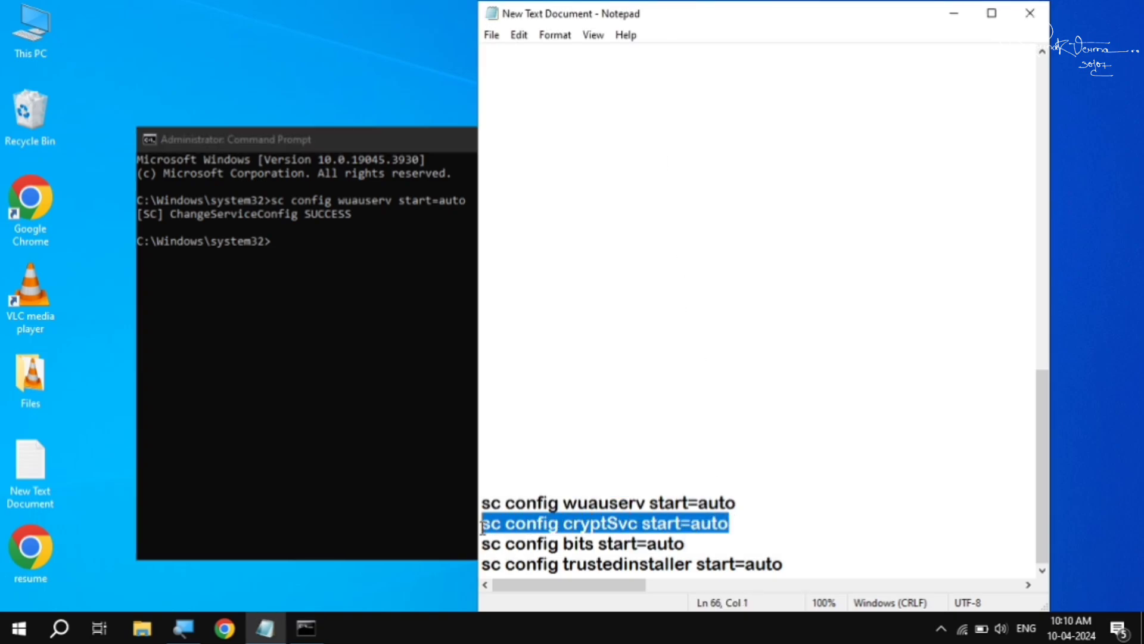
click(296, 144)
right_click(303, 275)
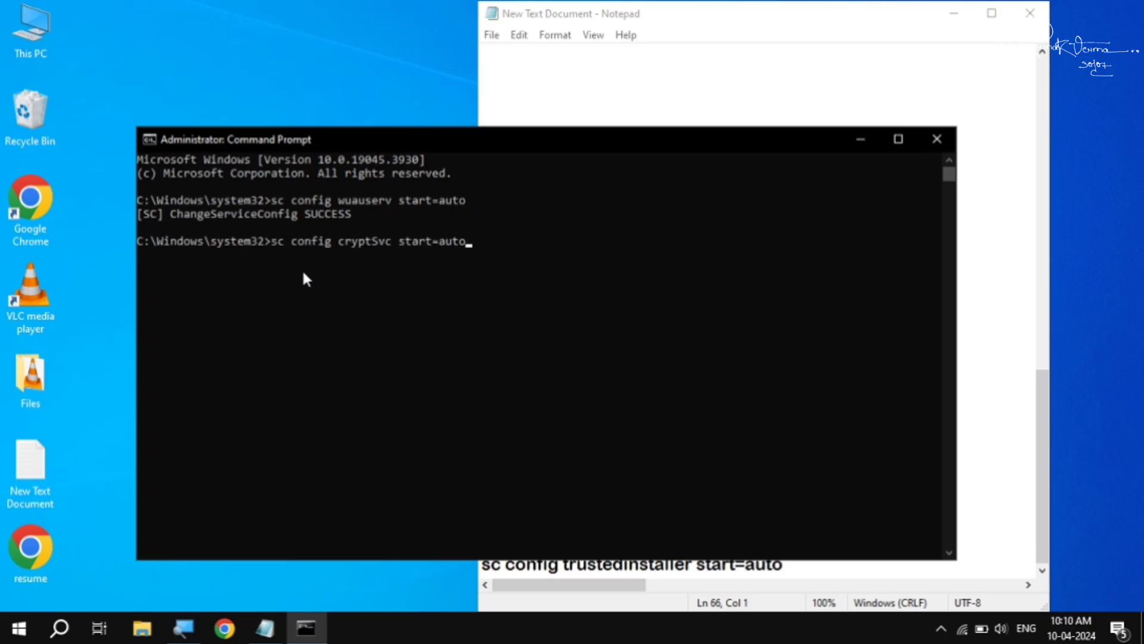
key(Return)
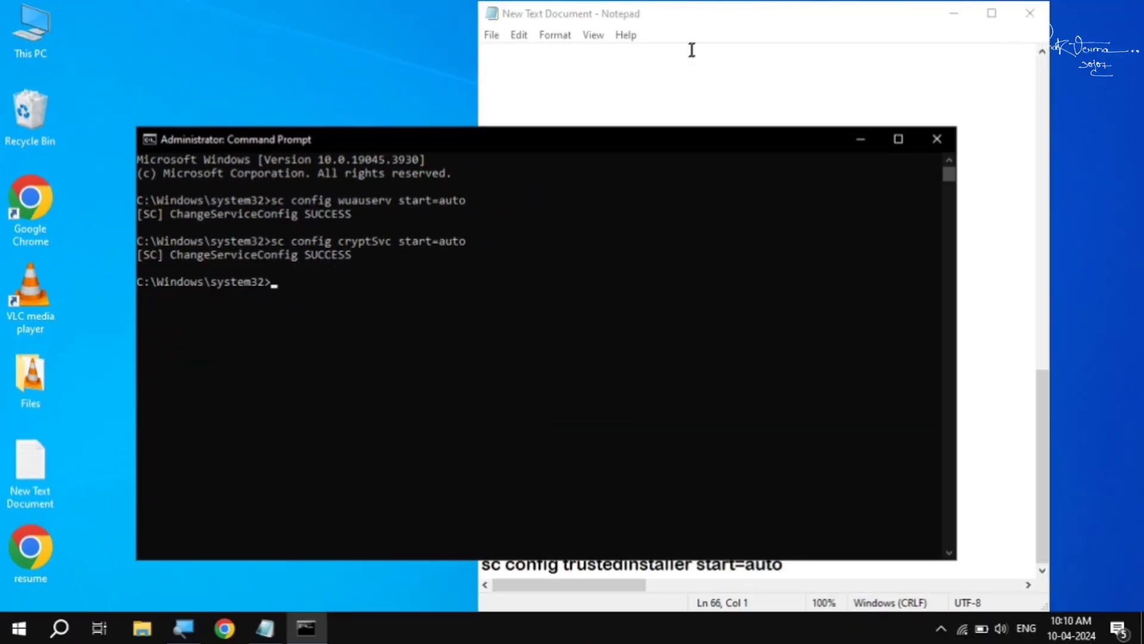
Copy "sc config bits start=auto" from the Notepad document and run it in Command Prompt.
click(719, 32)
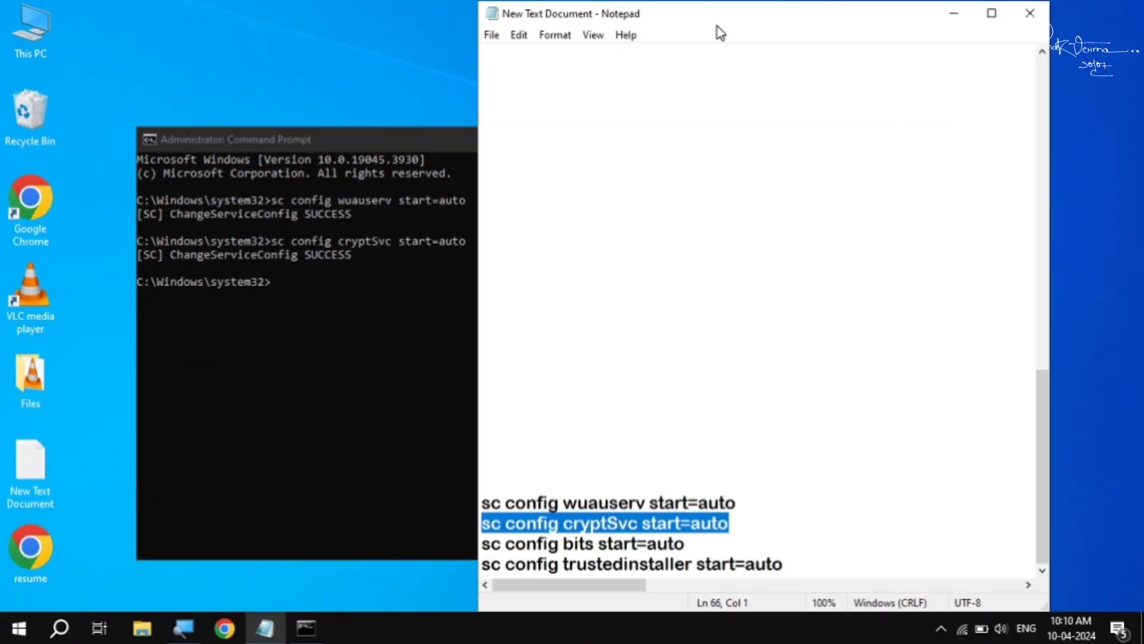
click(689, 543)
drag(688, 544, 485, 547)
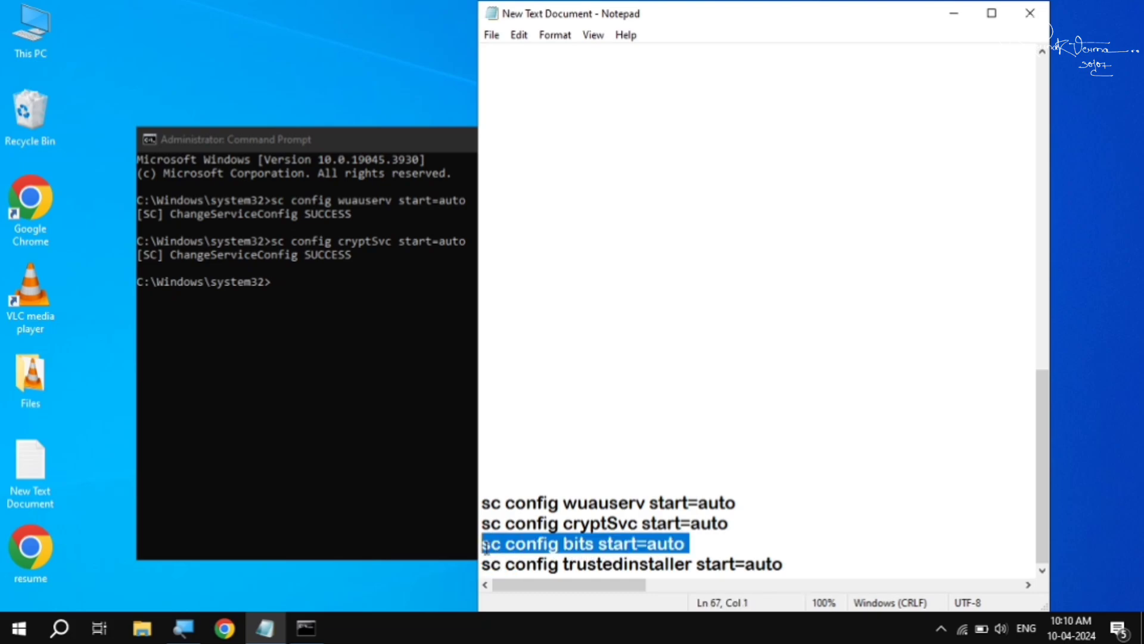
click(396, 138)
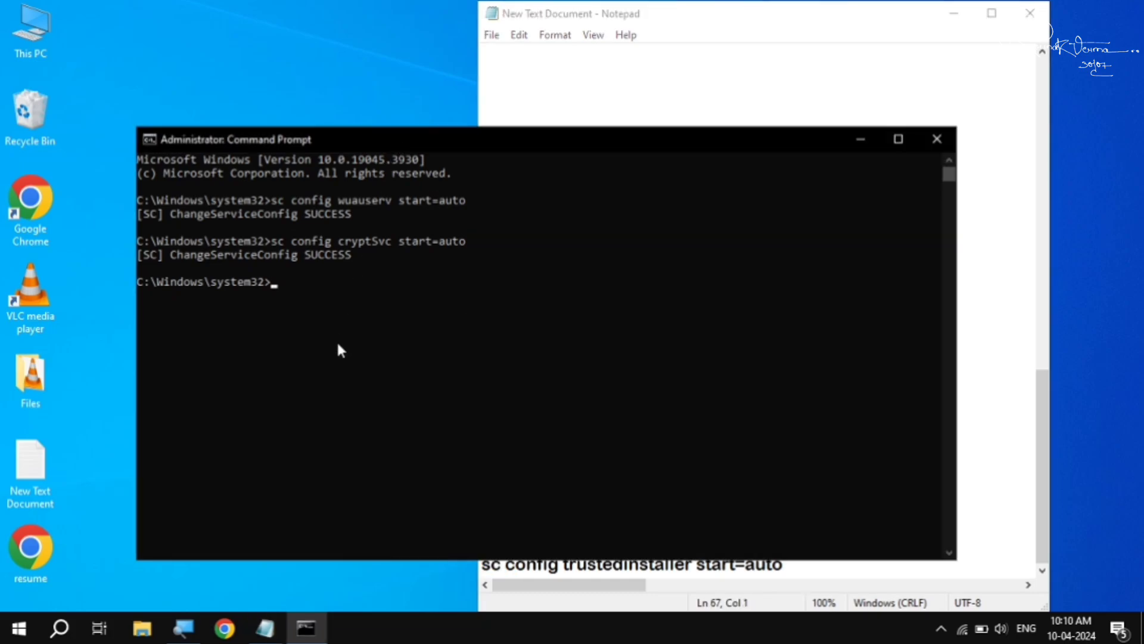
key(ctrl+v)
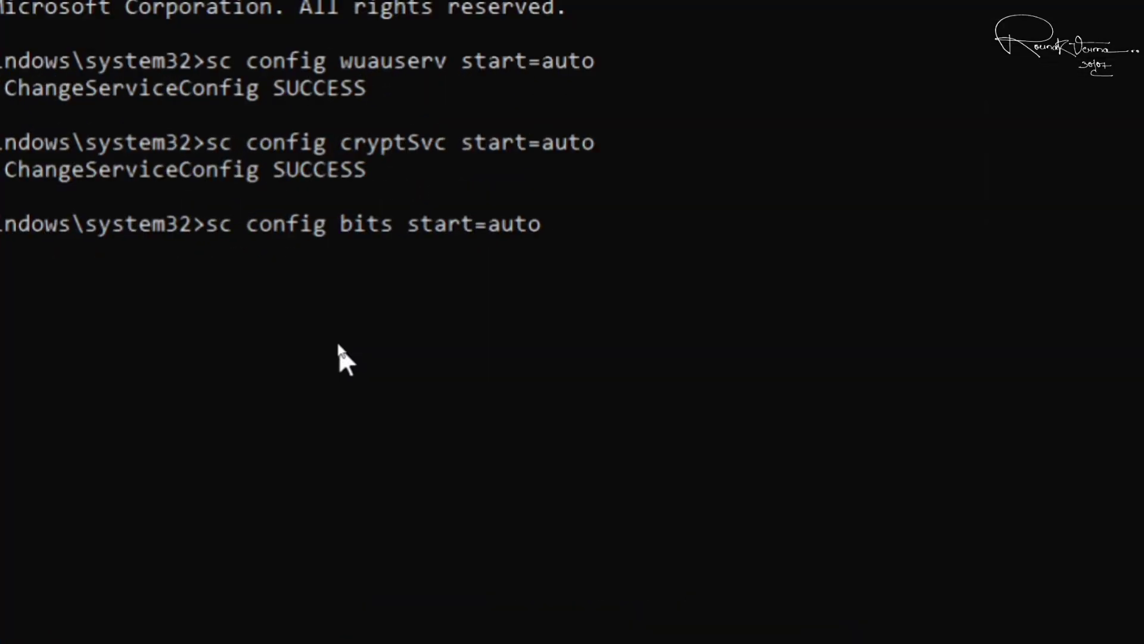
key(Return)
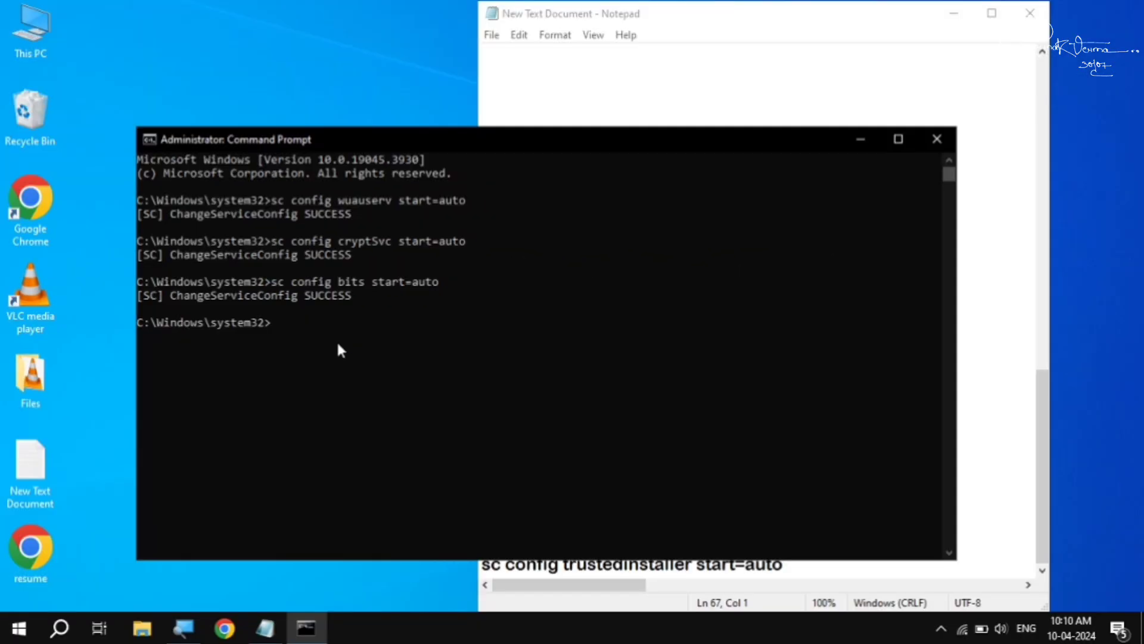
Copy "sc config trustedinstaller start=auto" from the Notepad document and run it in Command Prompt.
click(770, 21)
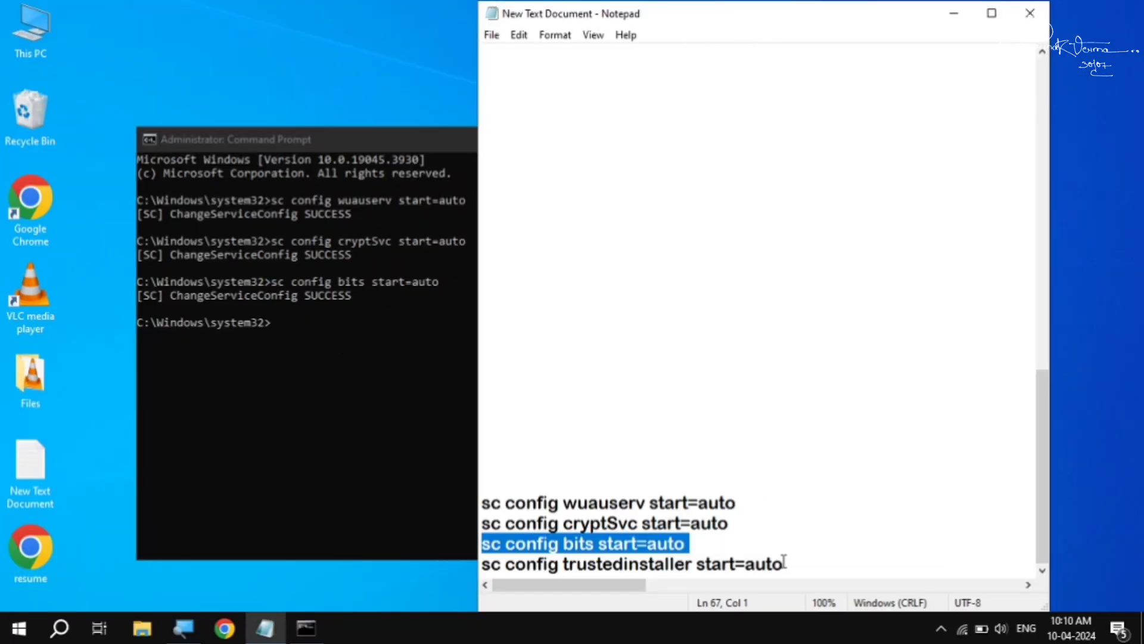
drag(784, 564, 484, 577)
key(ctrl+c)
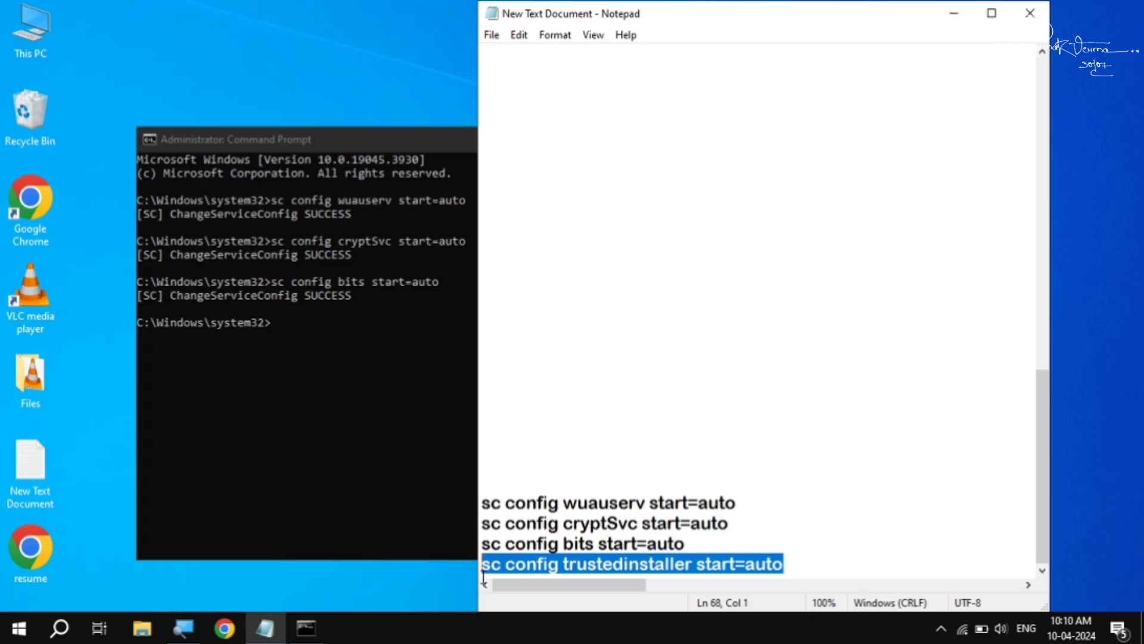
click(322, 141)
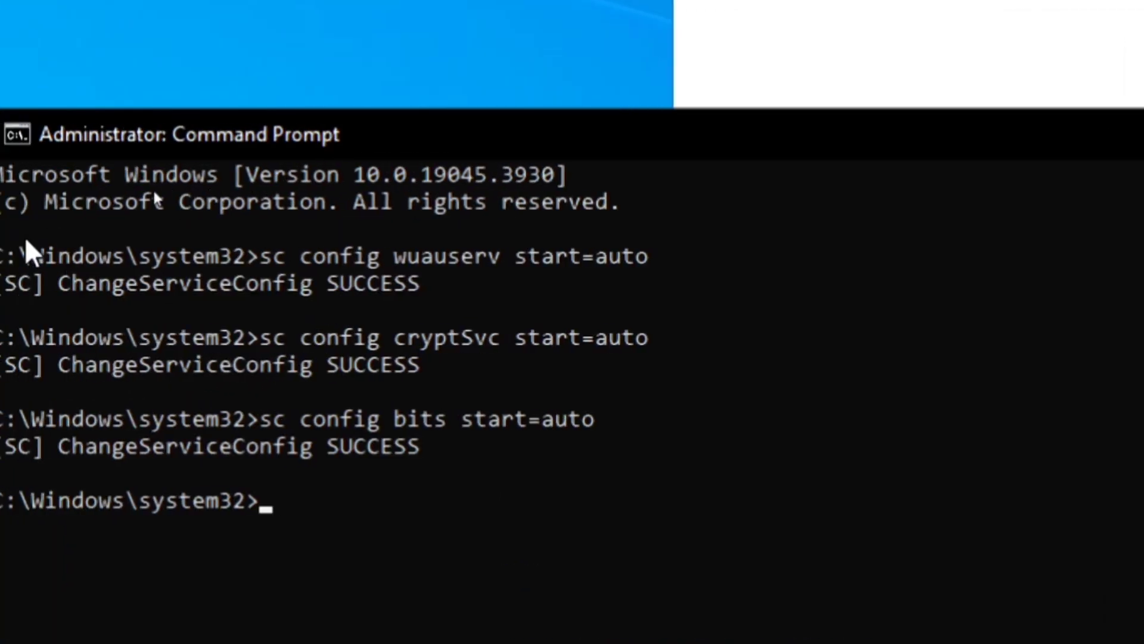
key(ctrl+v)
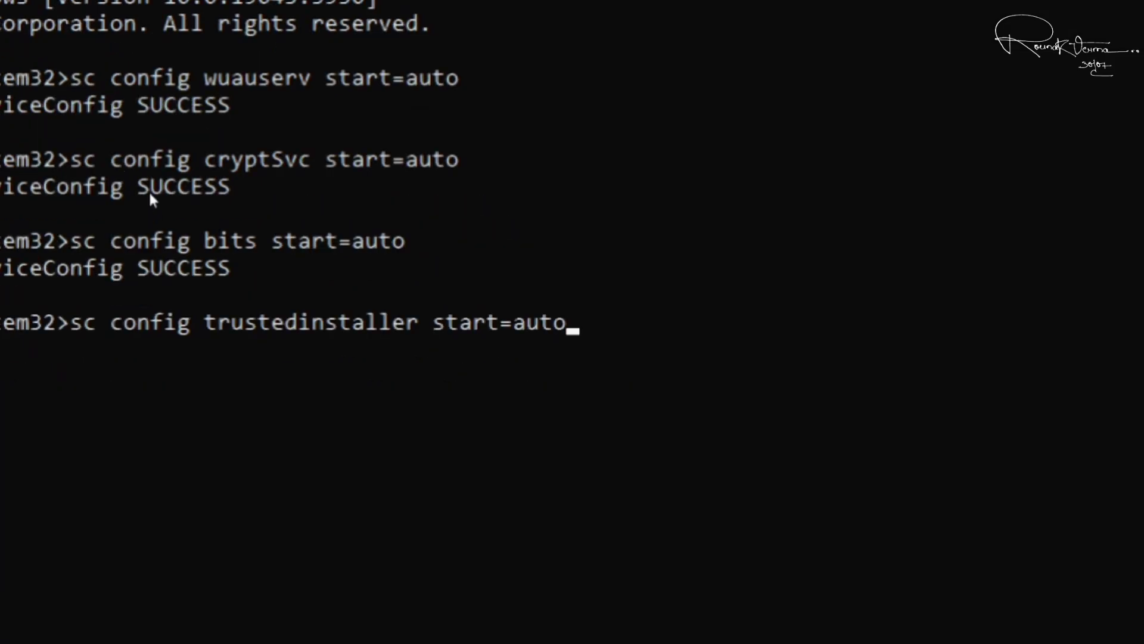
key(Return)
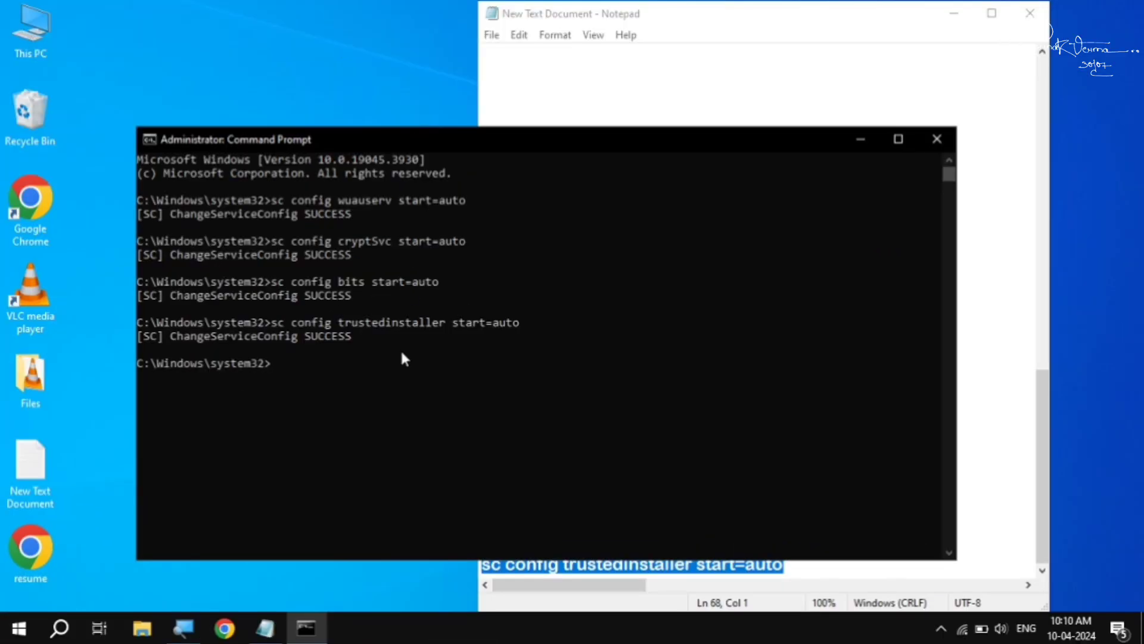
Close Command Prompt with the exit command and close the Notepad document.
text(exit)
key(Return)
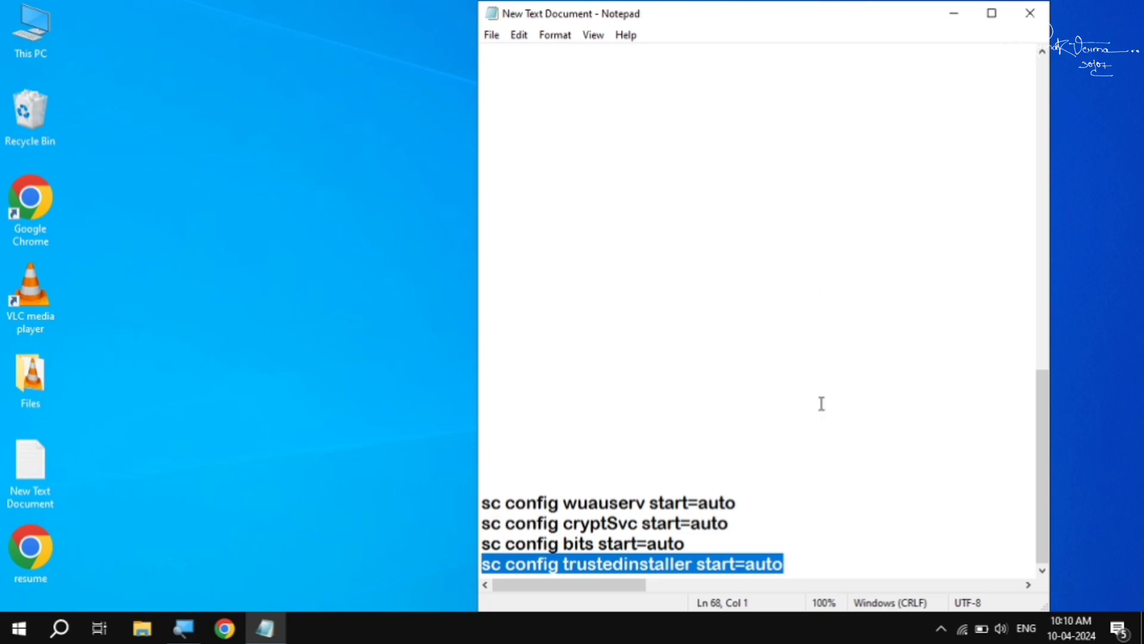
click(1030, 13)
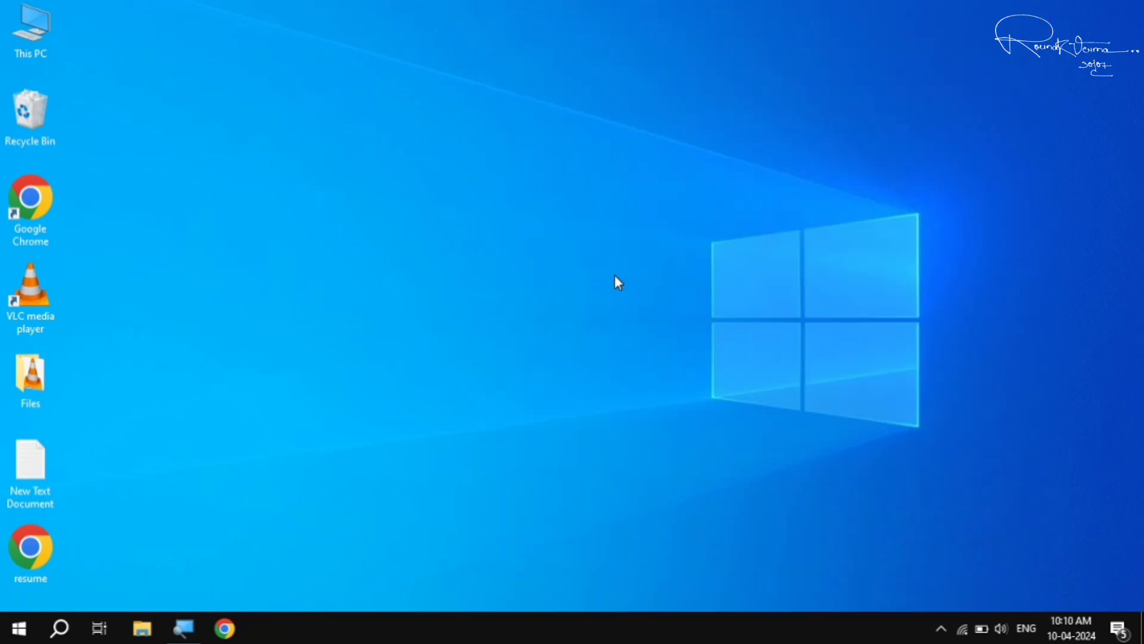